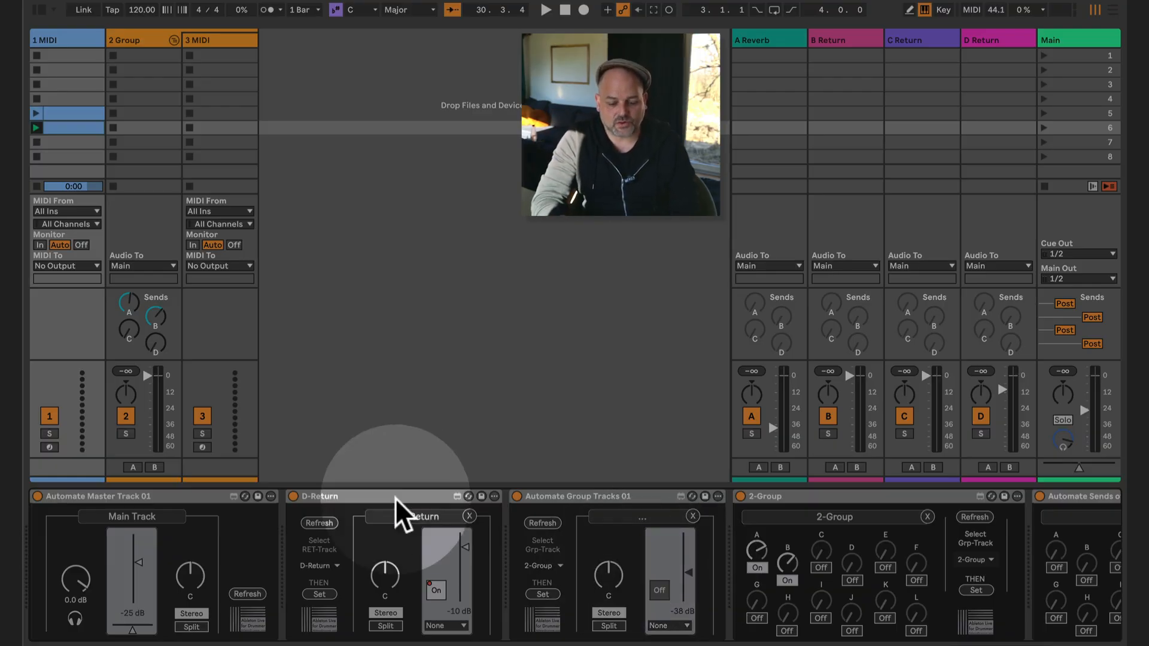
- Collapse every device on the 1 MIDI track except Automate Group Tracks 01
{"action": "left_click", "coordinate": [159, 494]}
{"action": "double_click", "coordinate": [159, 494]}
{"action": "double_click", "coordinate": [166, 494]}
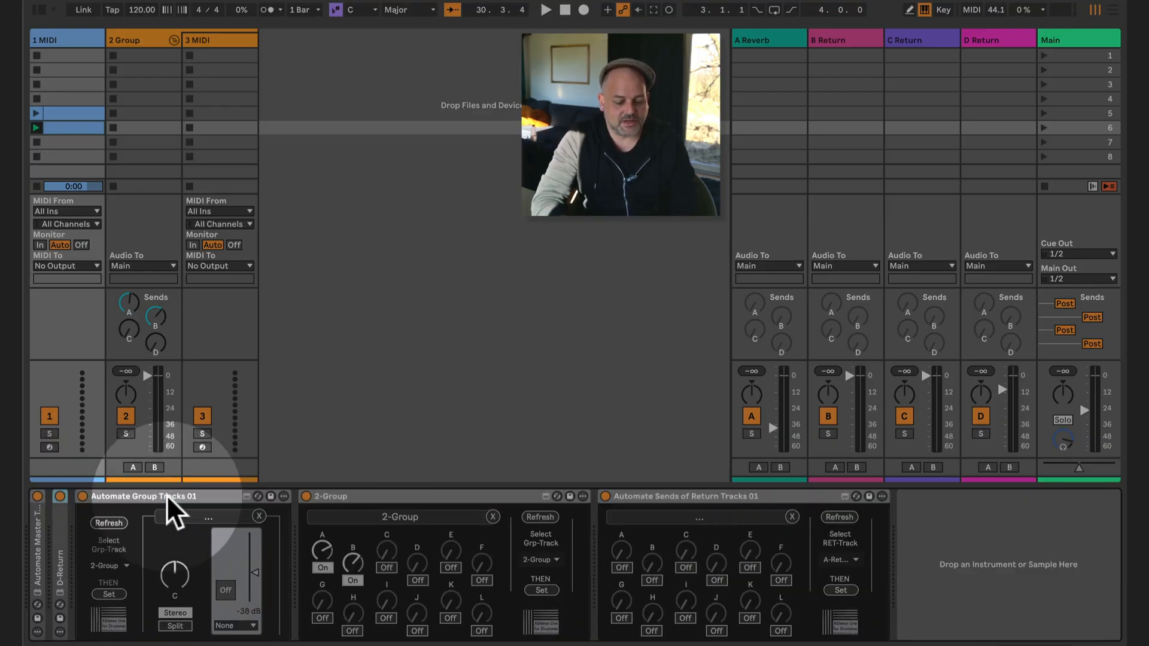
{"action": "left_click", "coordinate": [183, 493]}
{"action": "double_click", "coordinate": [341, 496]}
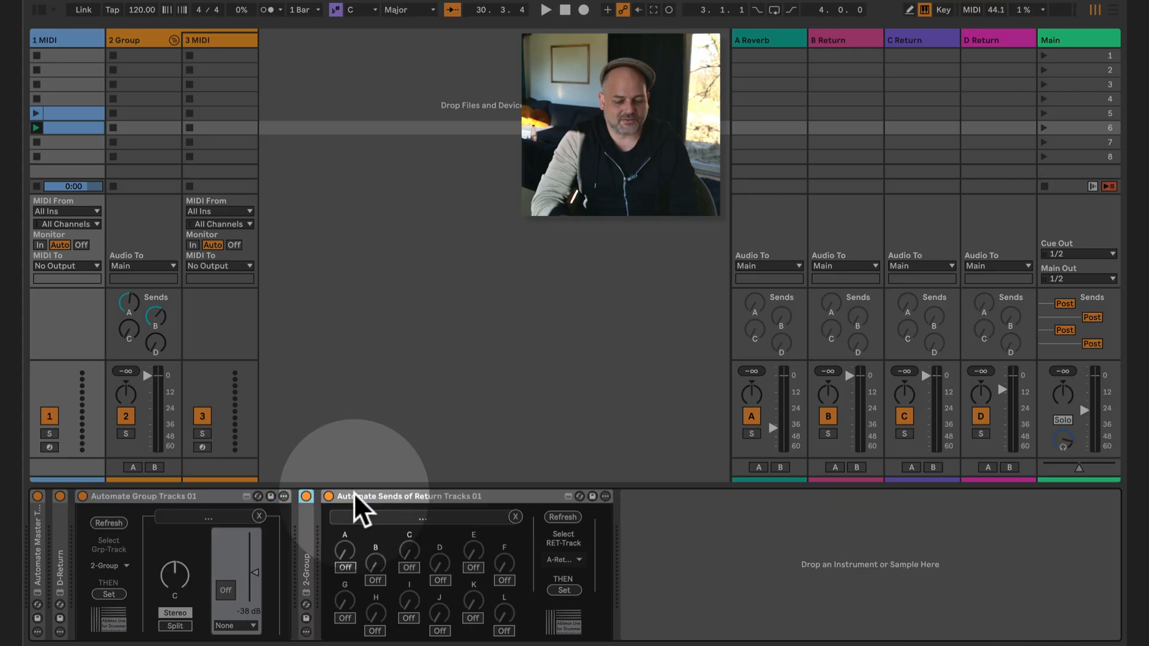
{"action": "double_click", "coordinate": [388, 494]}
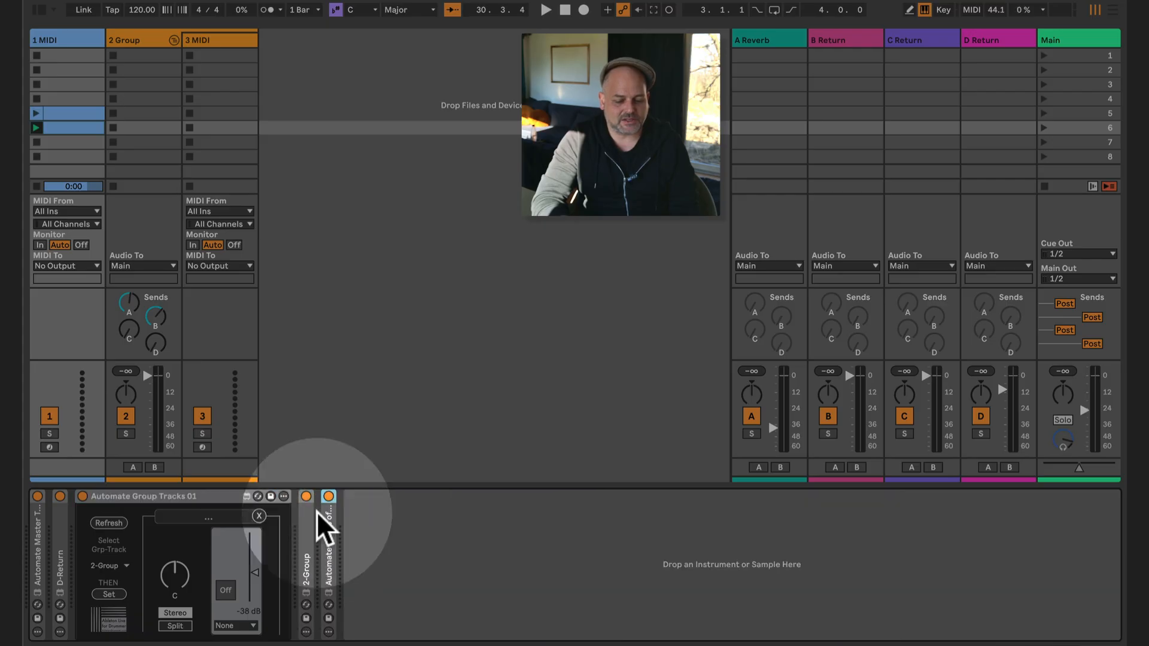
- Assign the Automate Group Tracks device to the 2-Group track
{"action": "left_click", "coordinate": [120, 565]}
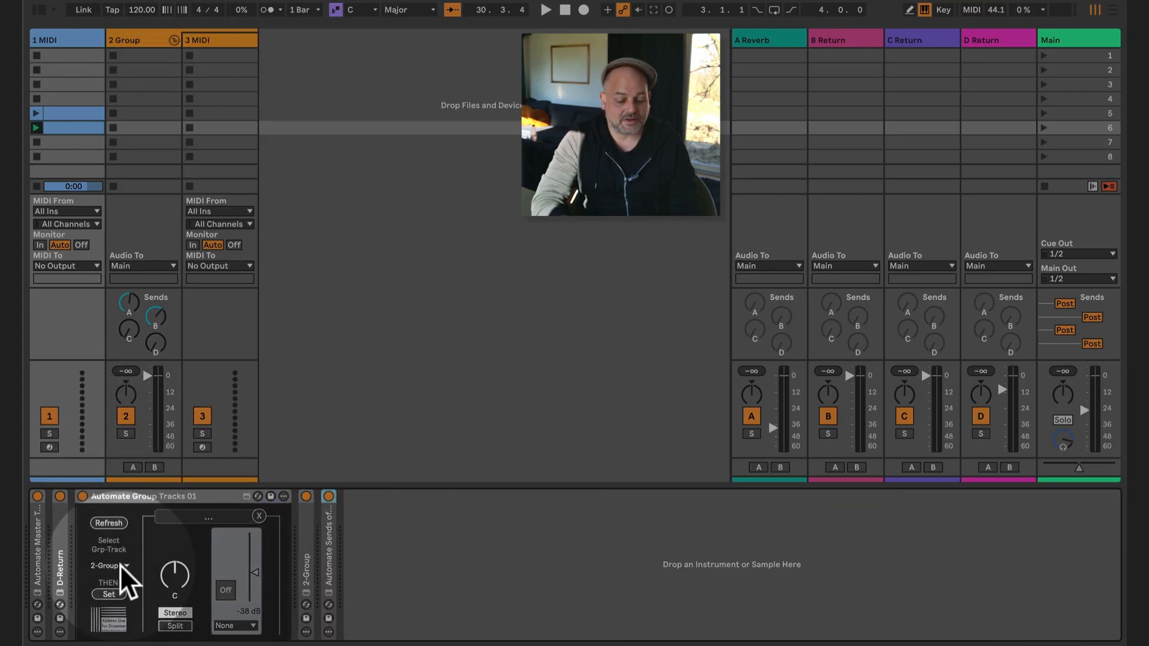
{"action": "left_click", "coordinate": [117, 577]}
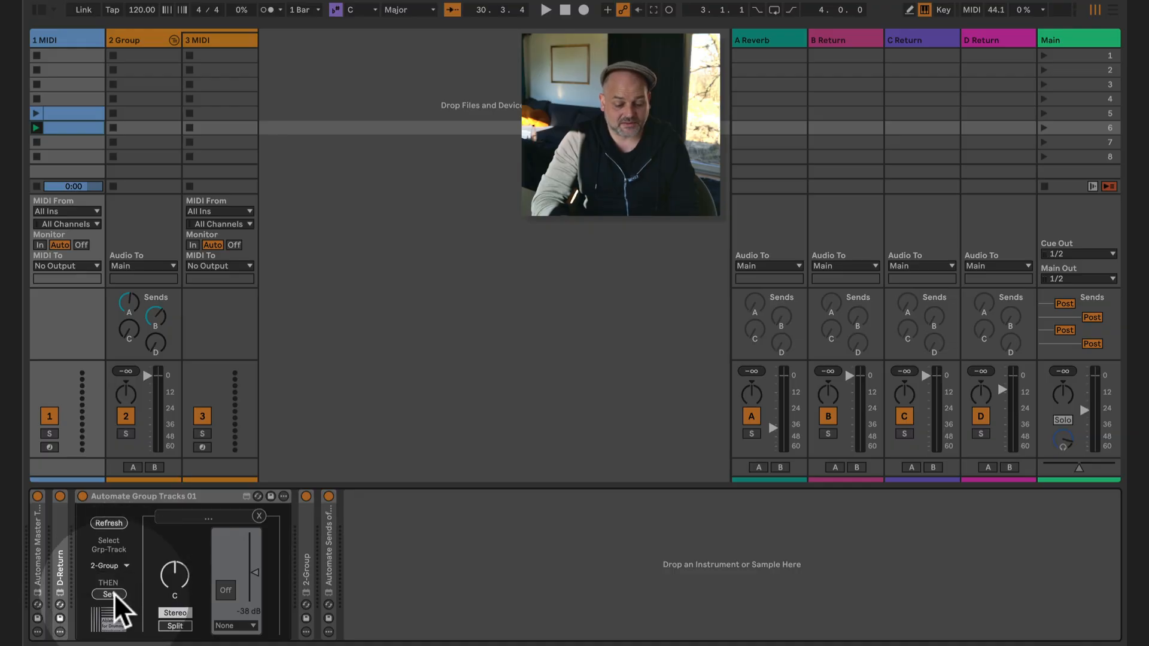
{"action": "left_click", "coordinate": [114, 594]}
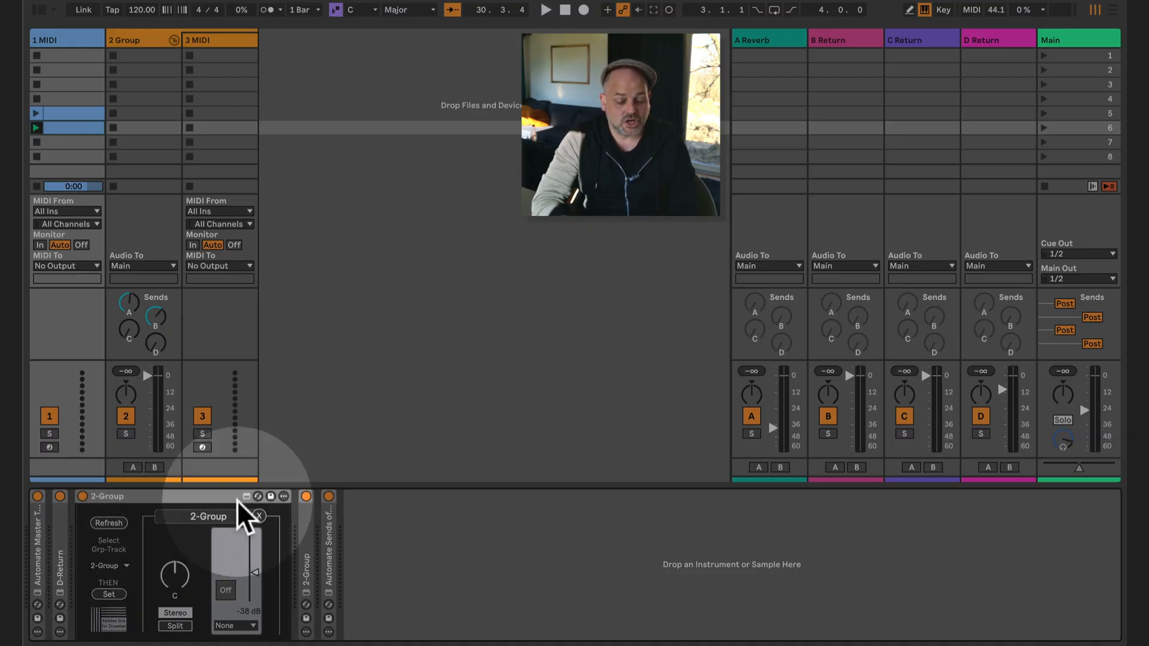
- Use the device to switch the 2-Group track off and set its volume to -29 dB
{"action": "mouse_move", "coordinate": [253, 575]}
{"action": "left_mouse_down"}
{"action": "mouse_move", "coordinate": [254, 599]}
{"action": "mouse_move", "coordinate": [253, 573]}
{"action": "left_mouse_up"}
{"action": "left_click", "coordinate": [227, 591]}
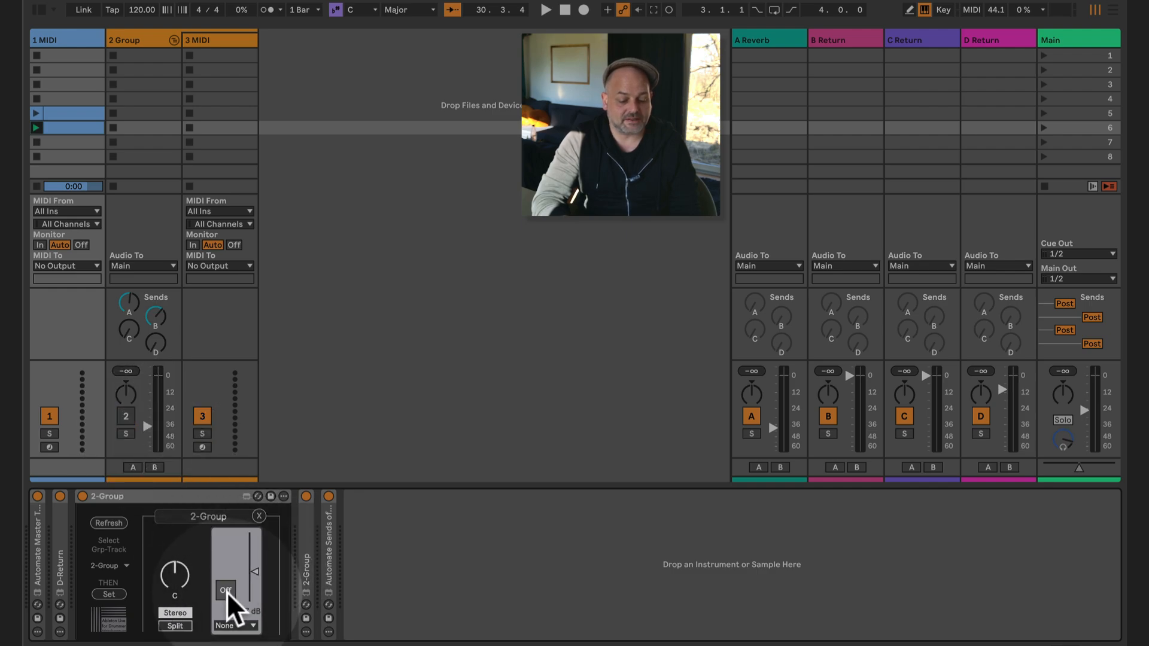
{"action": "left_click", "coordinate": [228, 591]}
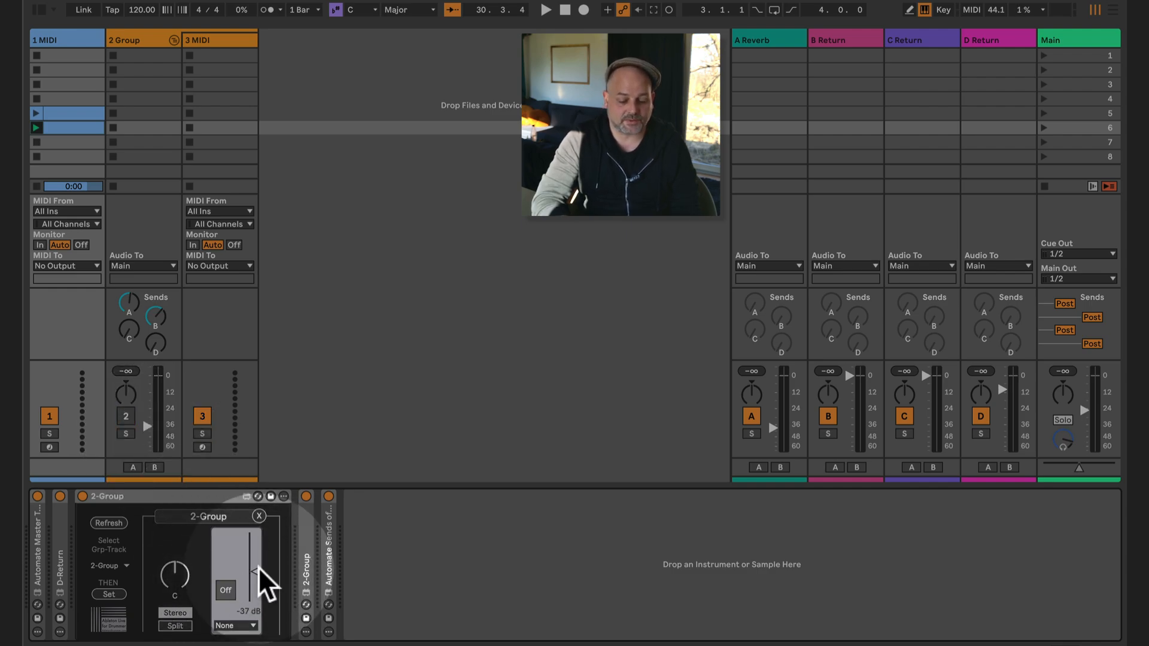
{"action": "left_click_drag", "start_coordinate": [256, 566], "coordinate": [254, 560]}
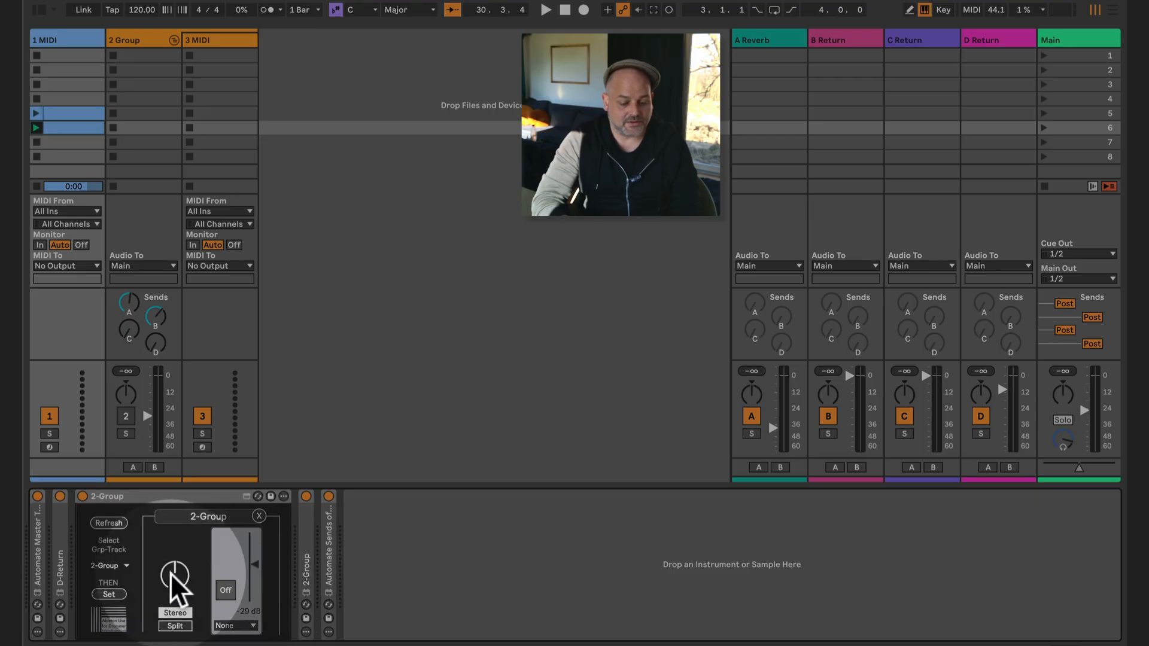
- Try the device's panning, Split and Stereo pan modes and crossfade assignment on 2-Group, restoring centre, Stereo and None
{"action": "left_click_drag", "start_coordinate": [172, 573], "coordinate": [174, 602]}
{"action": "left_click", "coordinate": [174, 626]}
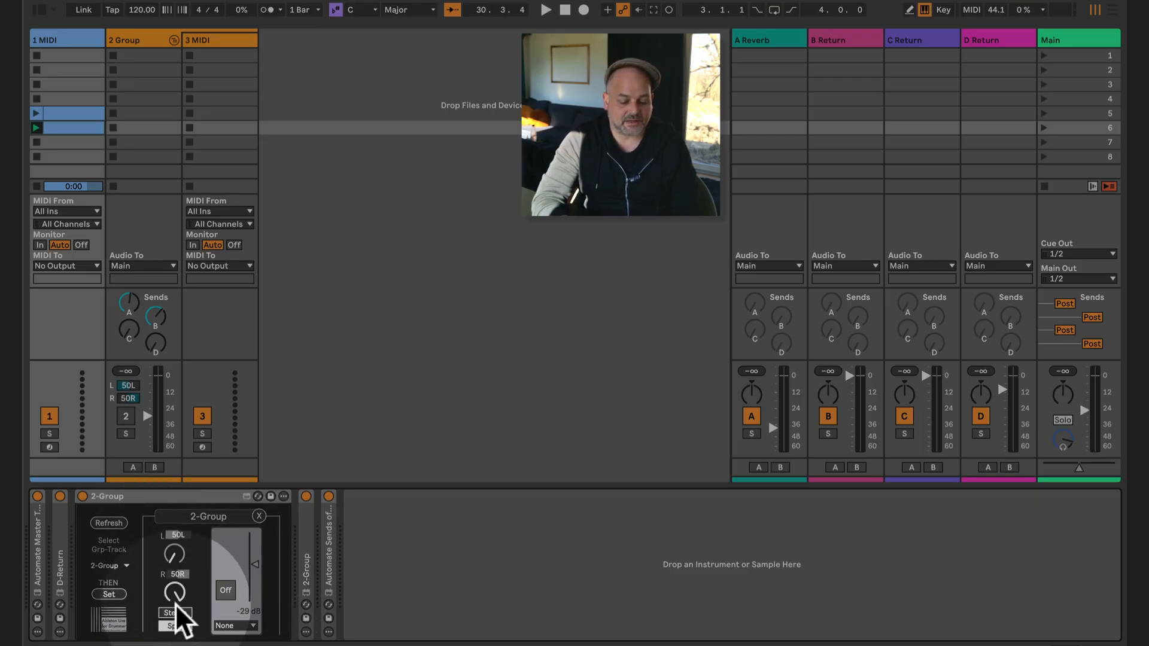
{"action": "left_click", "coordinate": [175, 613]}
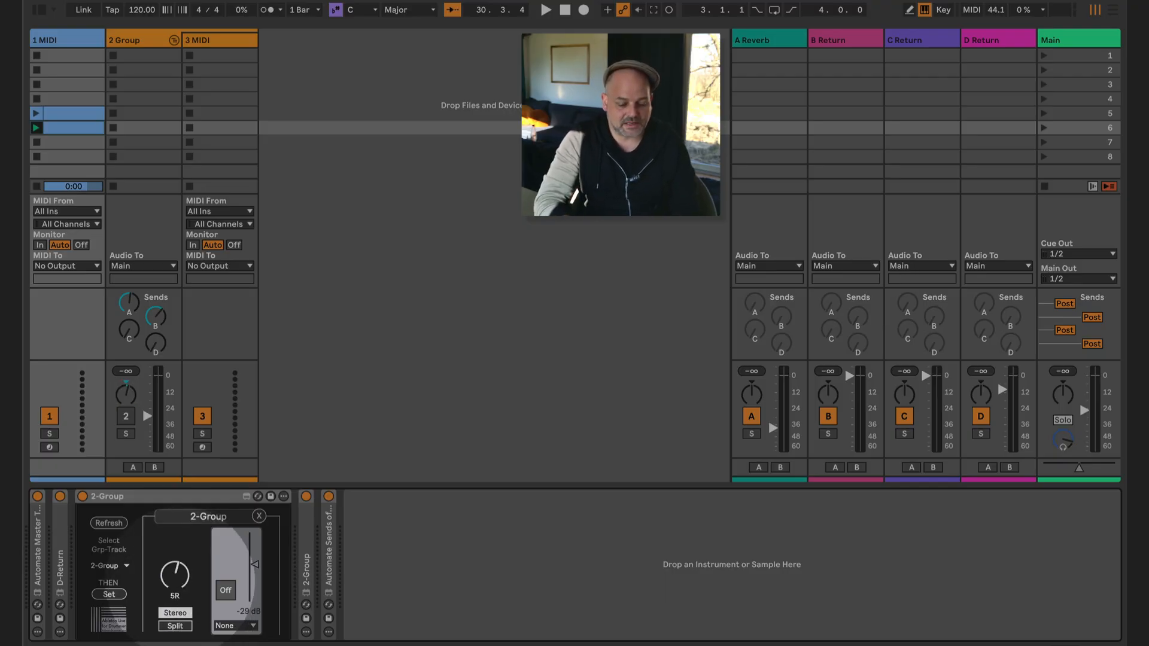
{"action": "left_click_drag", "start_coordinate": [182, 579], "coordinate": [226, 629]}
{"action": "left_click", "coordinate": [228, 625]}
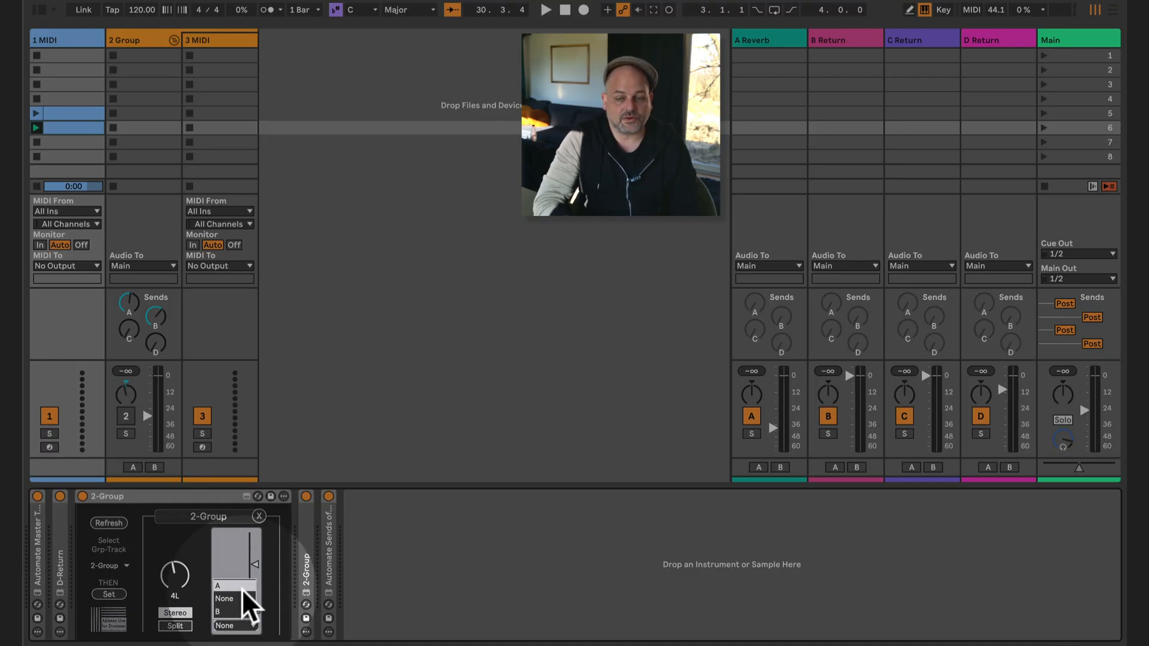
{"action": "left_click", "coordinate": [241, 616]}
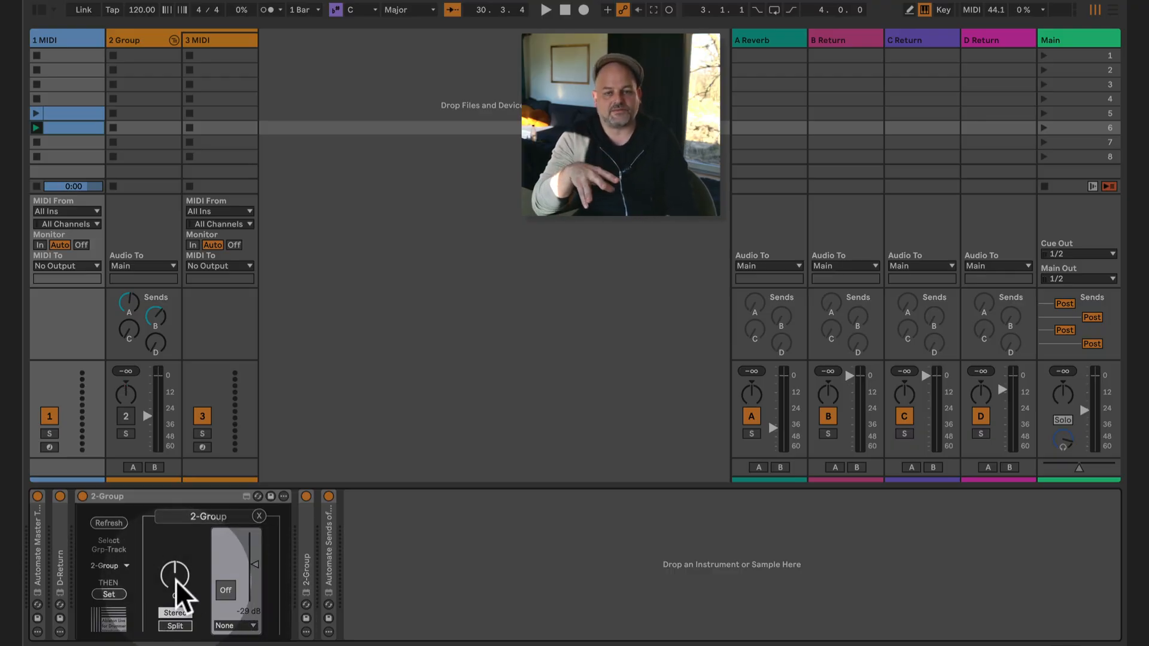
- Create a clip in slot 7 of 1 MIDI, draw a 2-Group panning ramp from full left at 1.1.3 to full right at 1.3, and launch it
{"action": "double_click", "coordinate": [70, 141]}
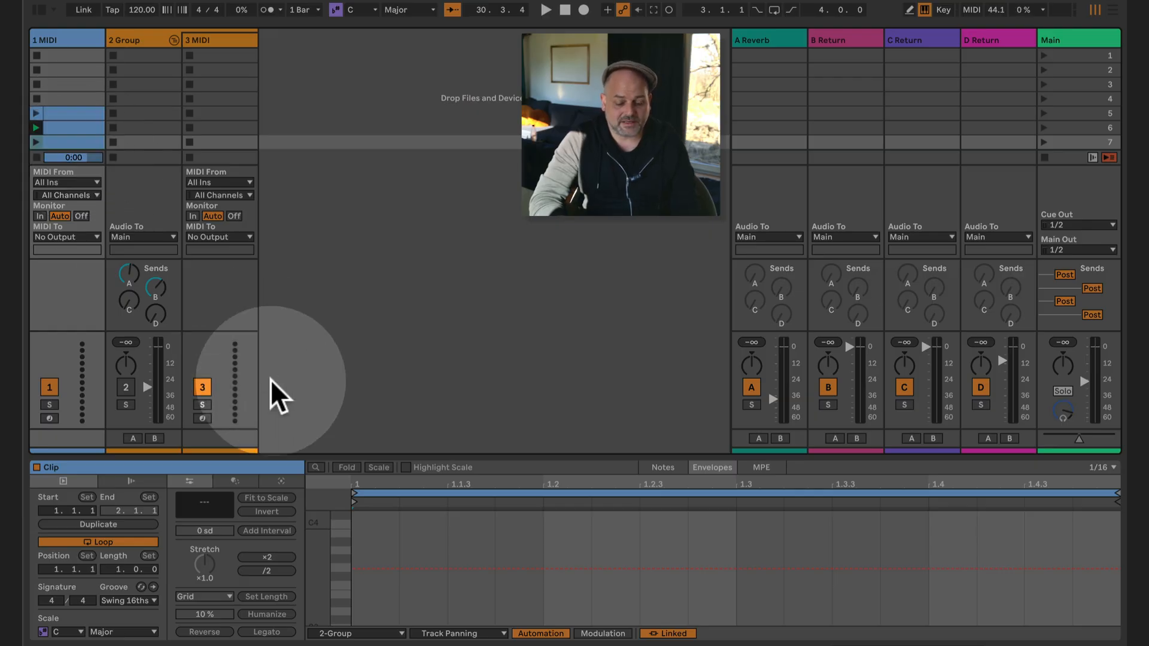
{"action": "left_click_drag", "start_coordinate": [453, 573], "coordinate": [736, 513]}
{"action": "left_click", "coordinate": [203, 181]}
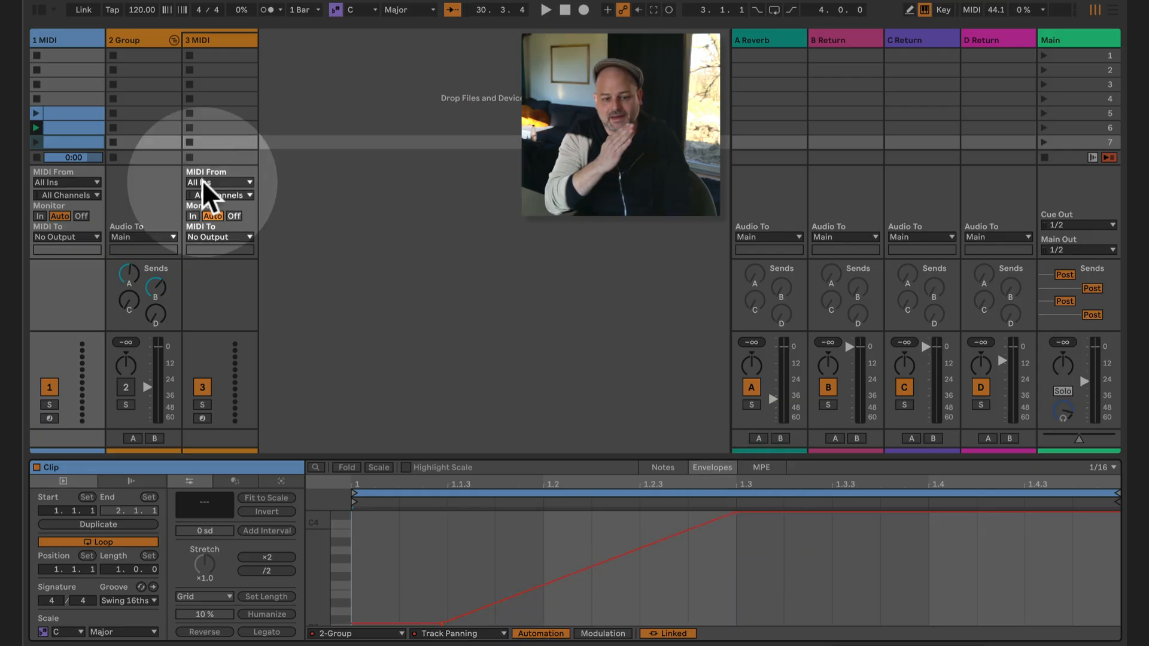
{"action": "left_click", "coordinate": [36, 142]}
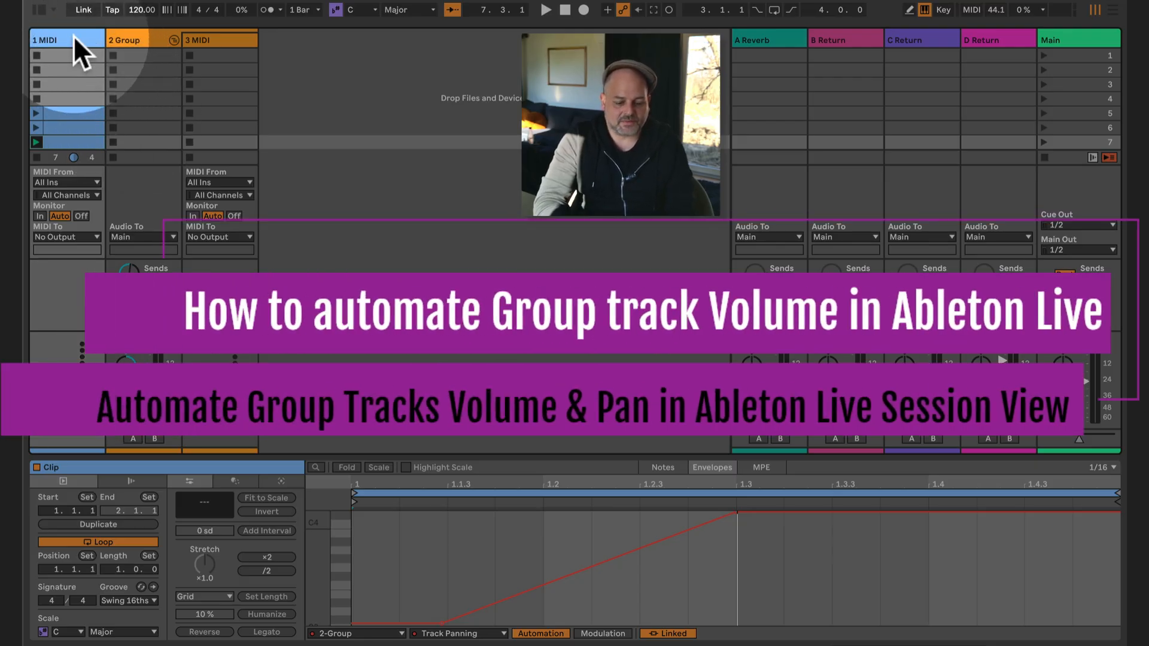
- Delete the panning automation from the 2-Group device
{"action": "left_click", "coordinate": [151, 464]}
{"action": "left_click", "coordinate": [149, 497]}
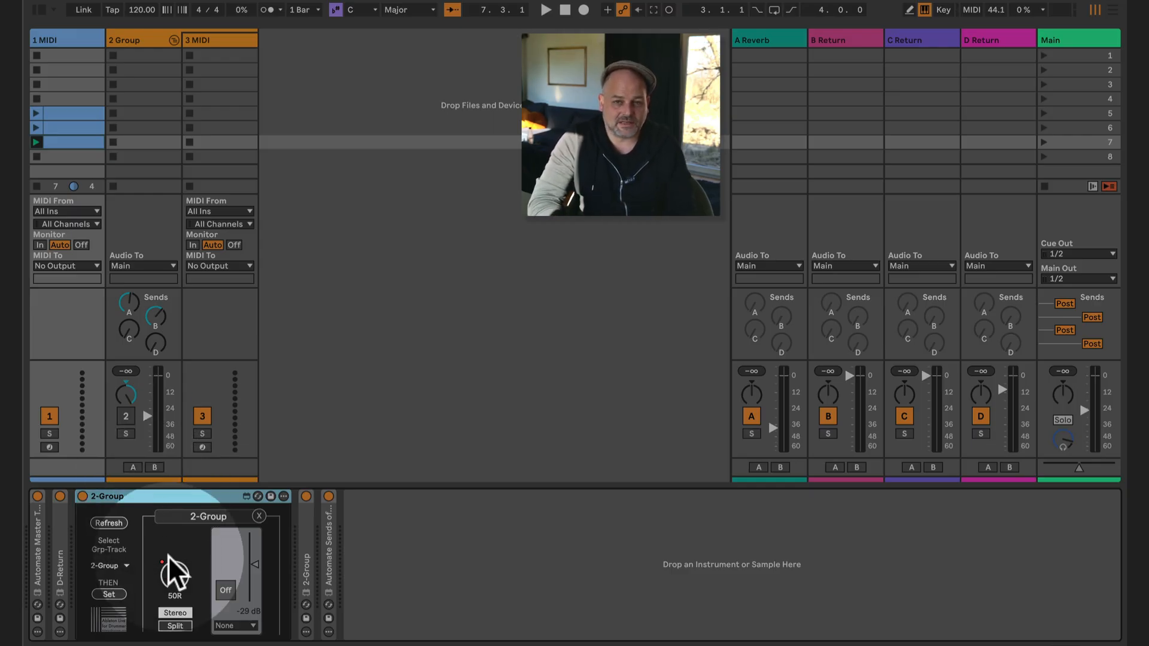
{"action": "right_click", "coordinate": [175, 576]}
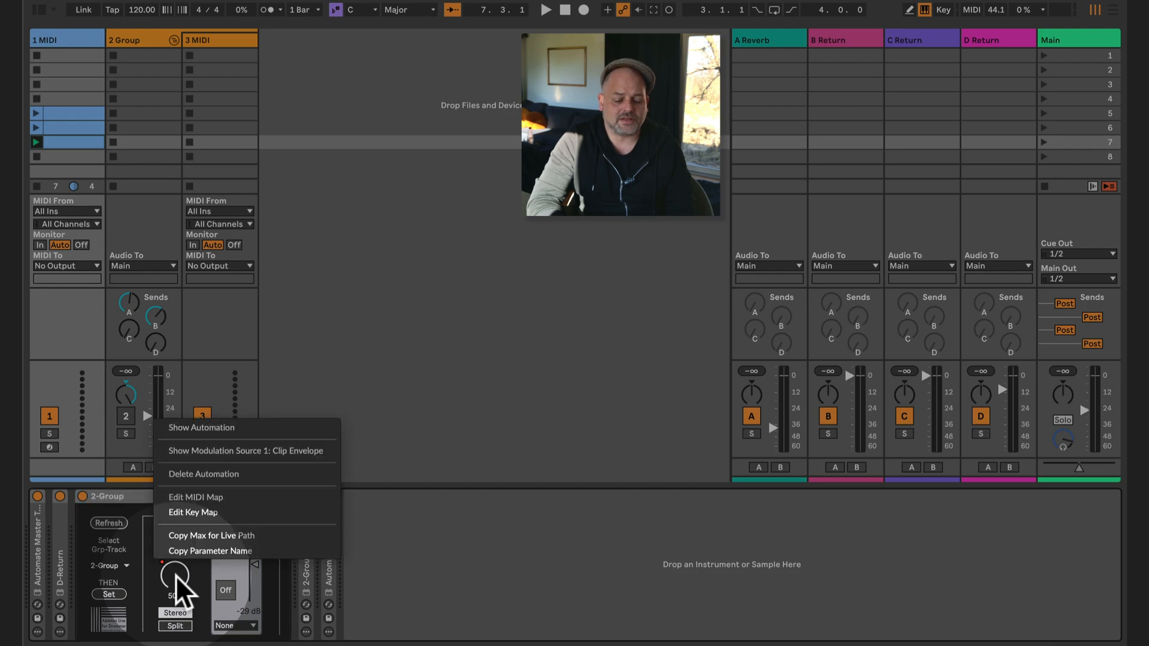
{"action": "left_click", "coordinate": [235, 473]}
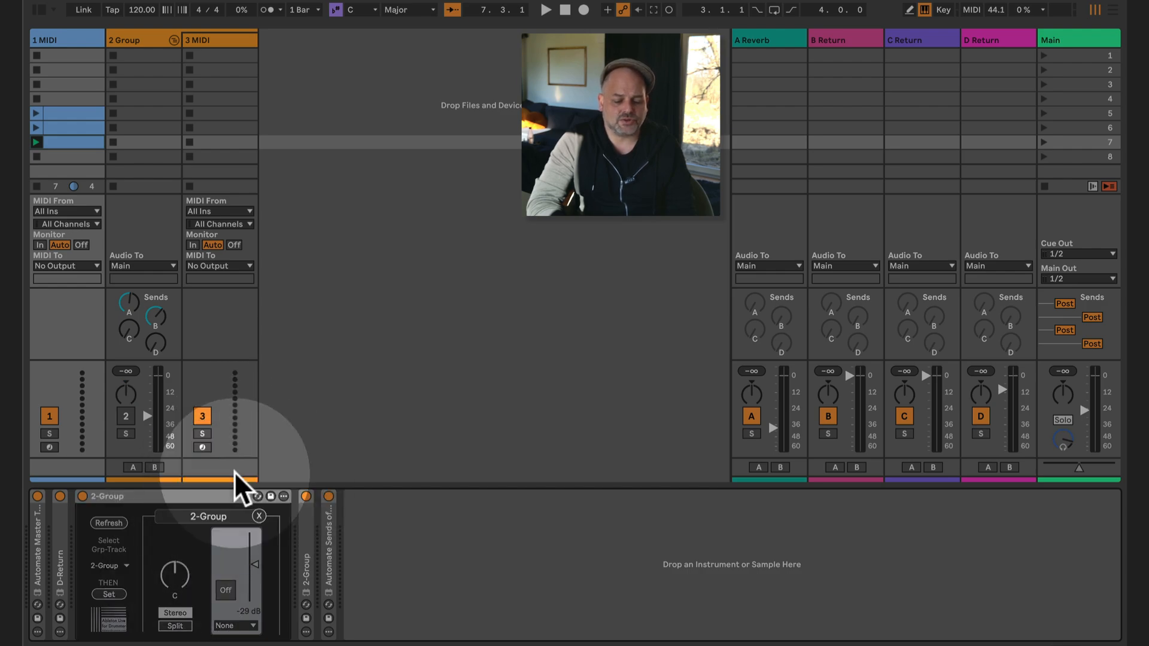
- Delete all clips on the 1 MIDI track and create a new empty clip in its slot 5
{"action": "left_click", "coordinate": [79, 155]}
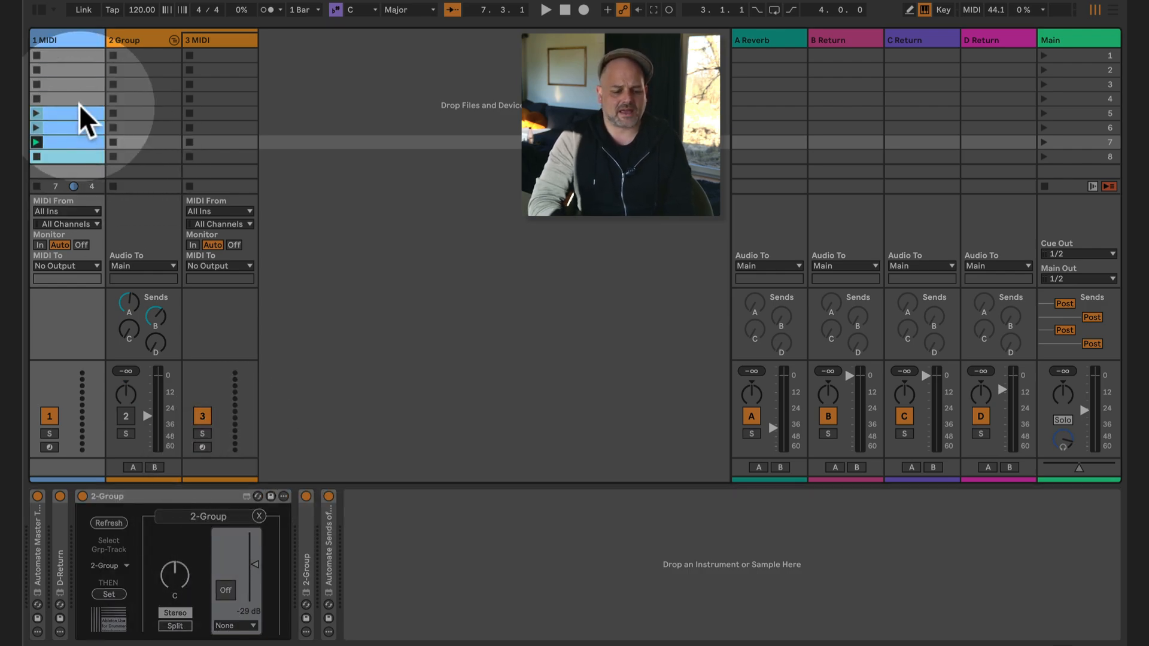
{"action": "left_click_drag", "start_coordinate": [78, 104], "coordinate": [78, 105]}
{"action": "key", "text": "Delete"}
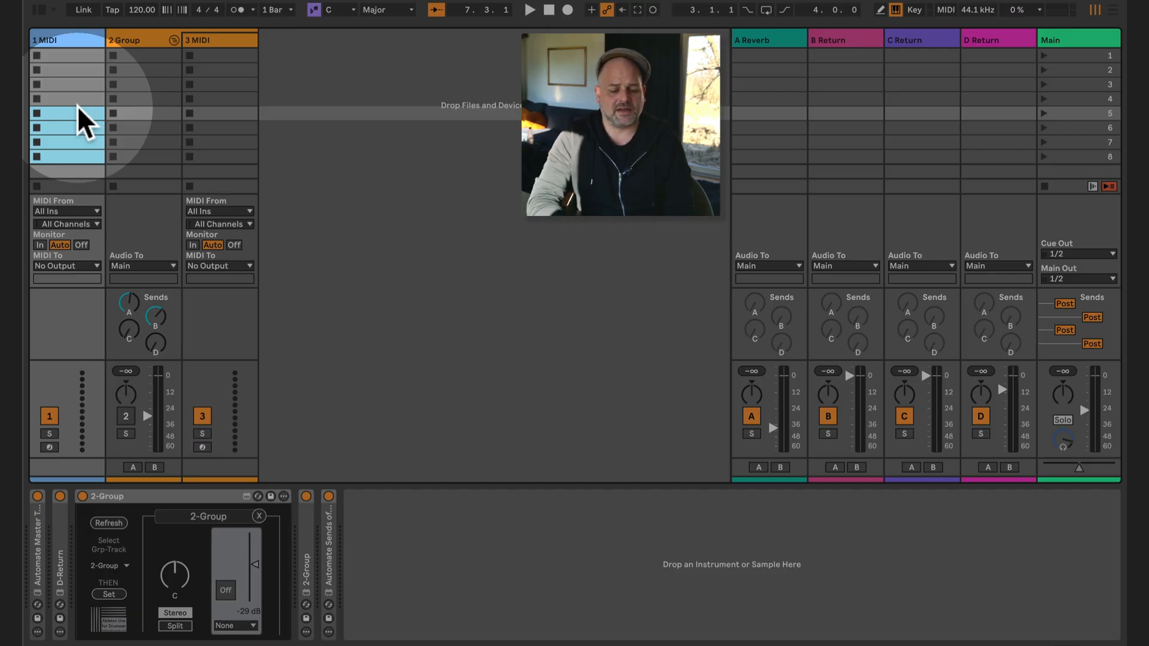
{"action": "double_click", "coordinate": [77, 111]}
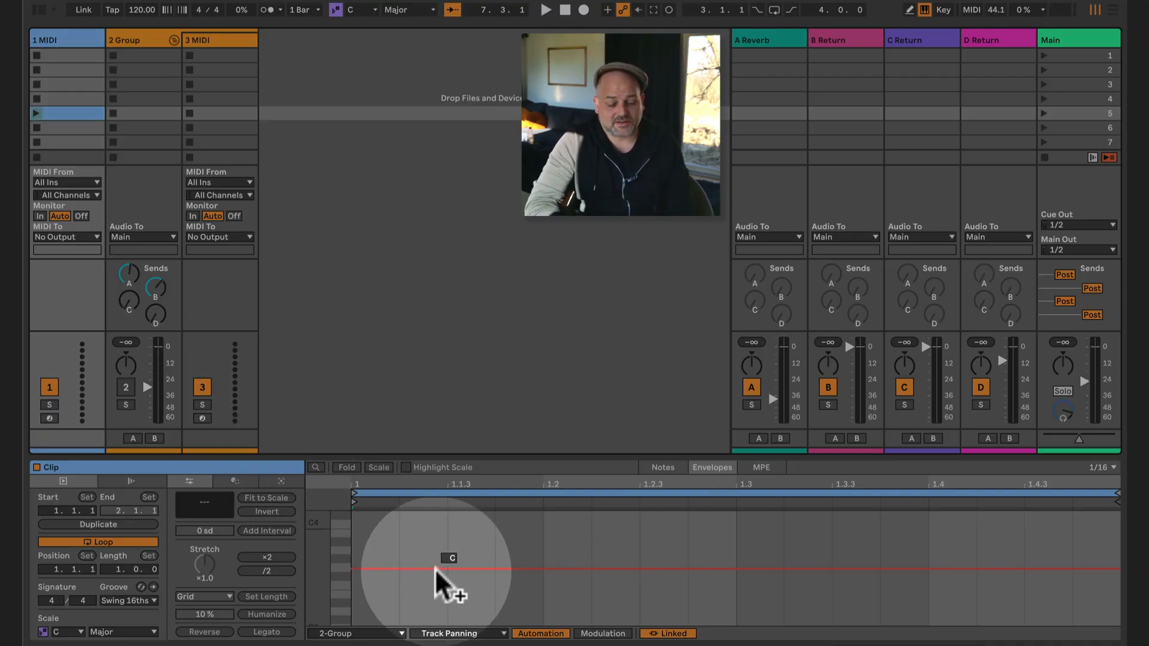
- Fold the 2 Group track and duplicate it as a group named Whatever
{"action": "left_click", "coordinate": [70, 35]}
{"action": "left_click", "coordinate": [159, 40]}
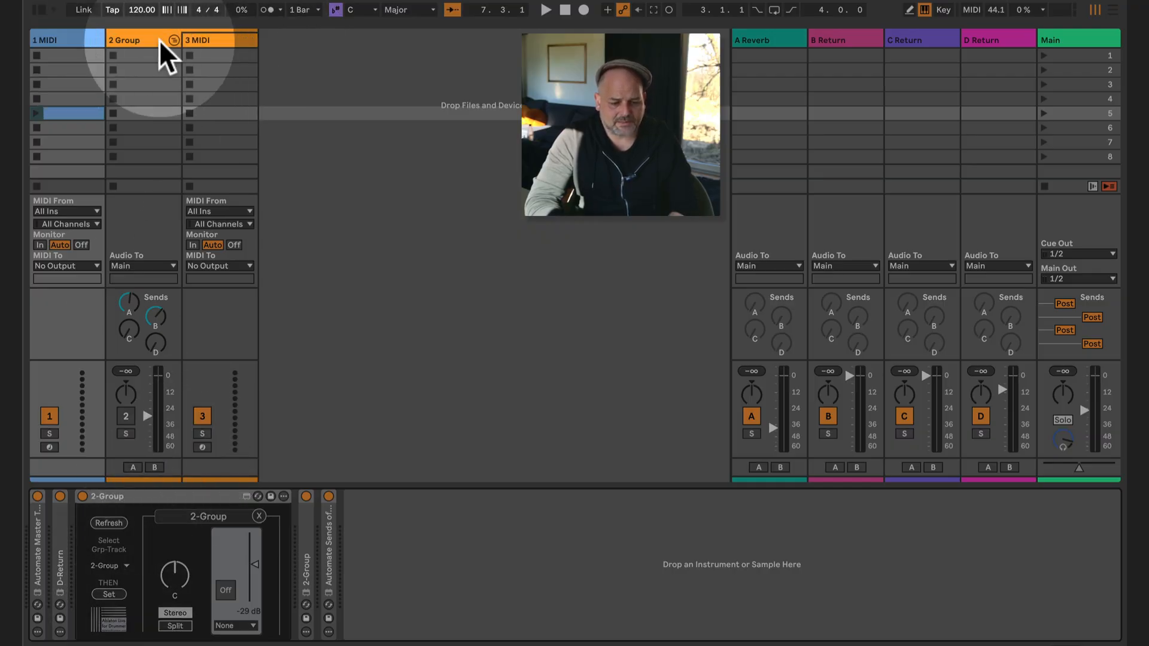
{"action": "left_click", "coordinate": [171, 38]}
{"action": "left_click", "coordinate": [146, 34]}
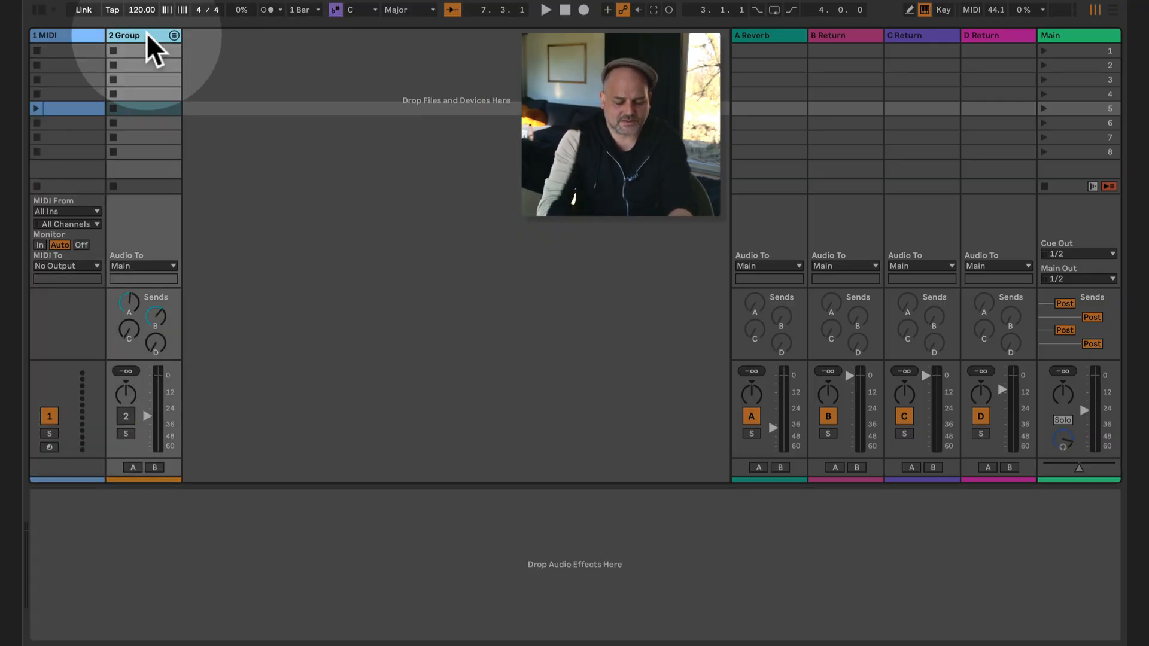
{"action": "key", "text": "ctrl+d"}
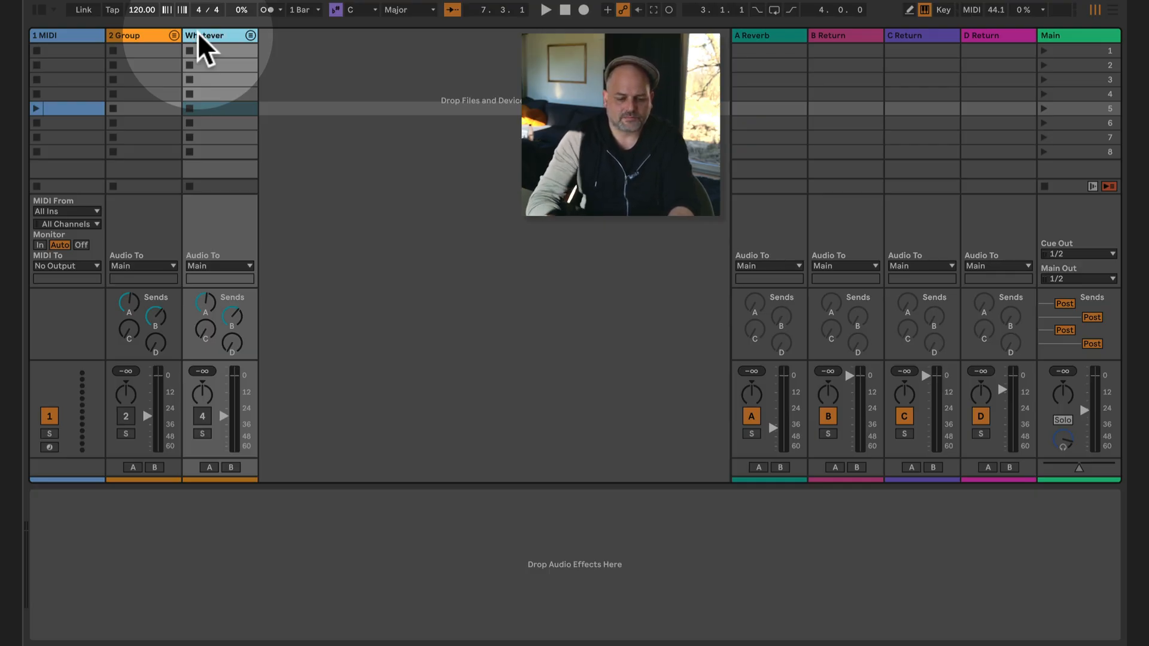
- Reassign the group automation device on the 1 MIDI track from 2-Group to the Whatever group
{"action": "left_click", "coordinate": [85, 35]}
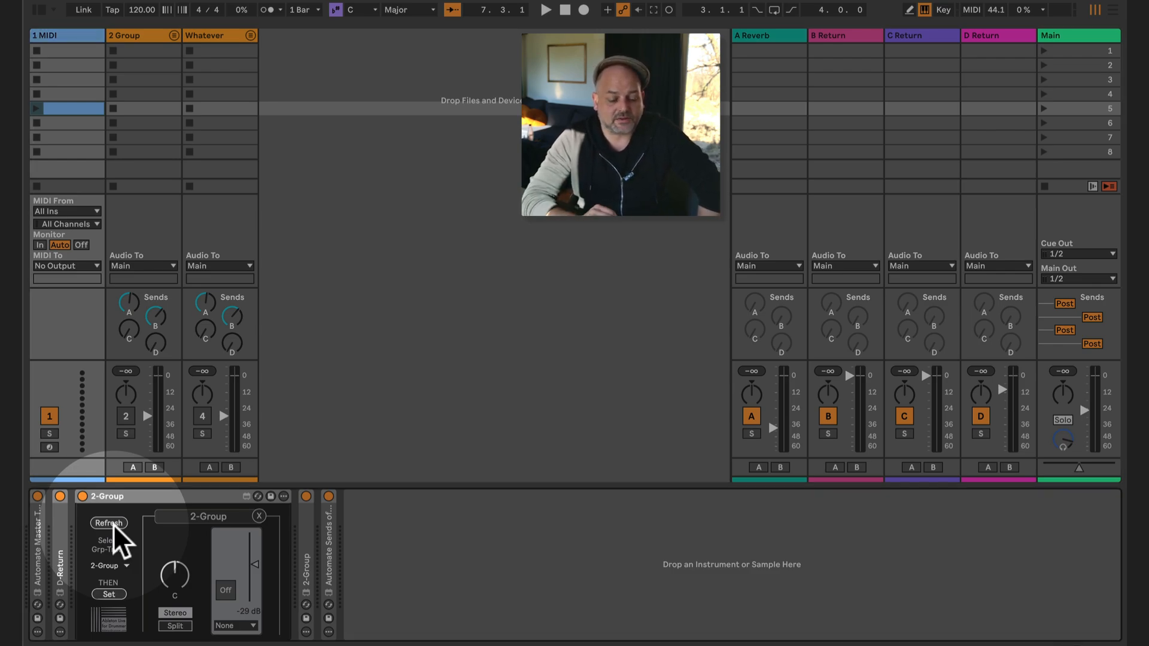
{"action": "left_click", "coordinate": [114, 565]}
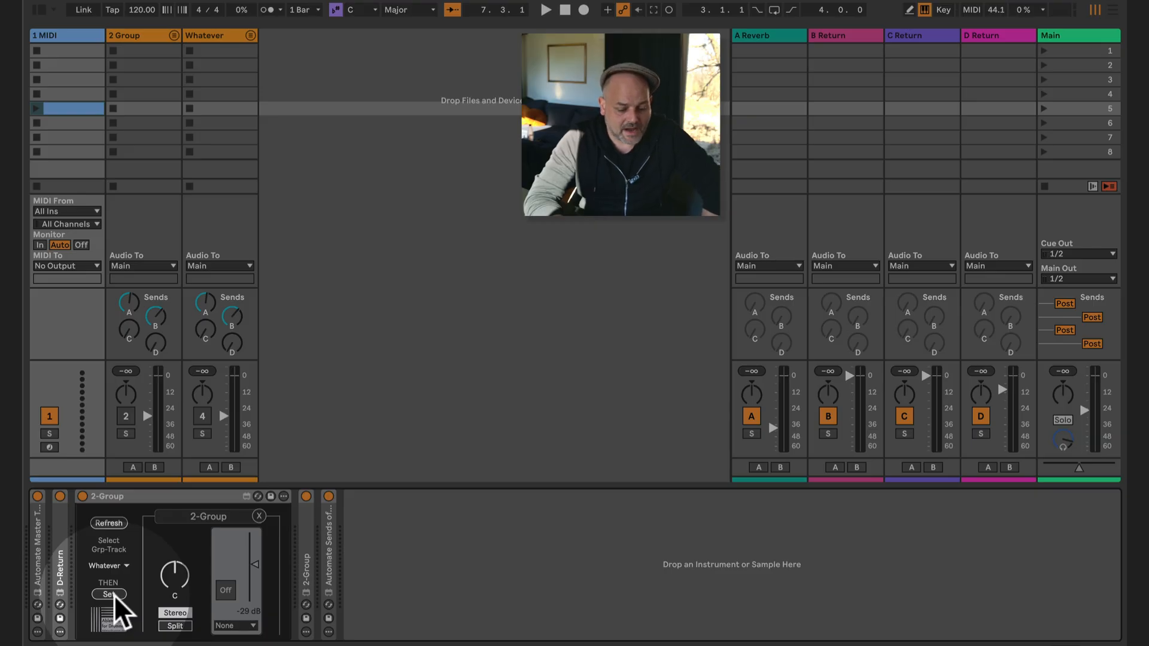
{"action": "left_click", "coordinate": [114, 595]}
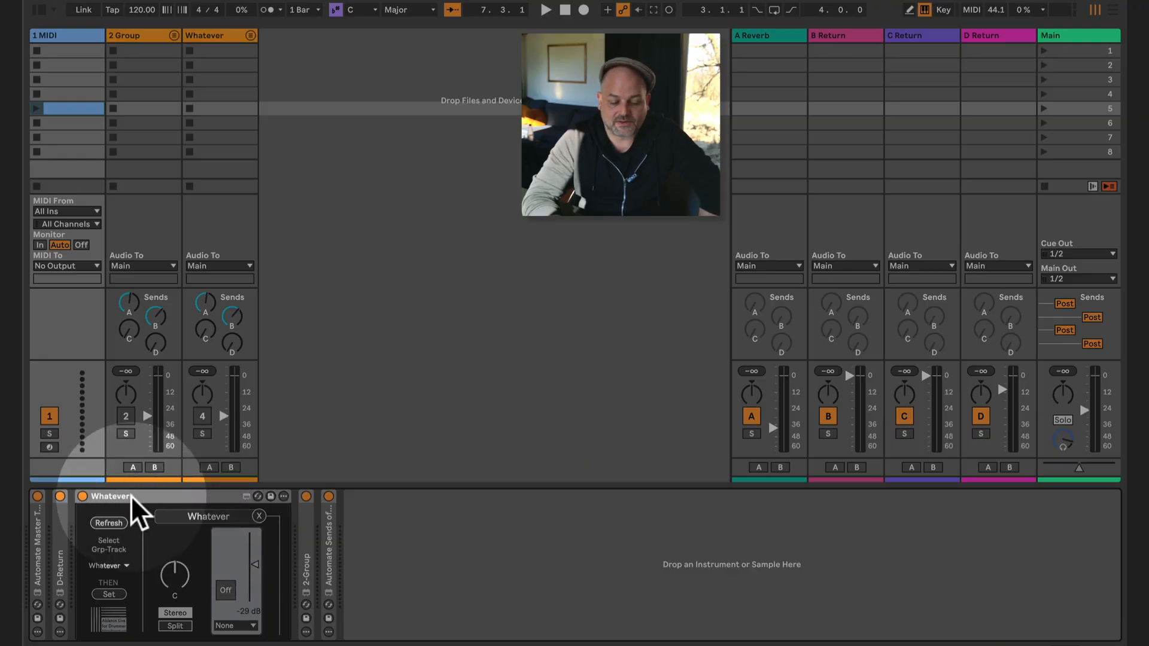
{"action": "double_click", "coordinate": [109, 495]}
{"action": "double_click", "coordinate": [84, 535]}
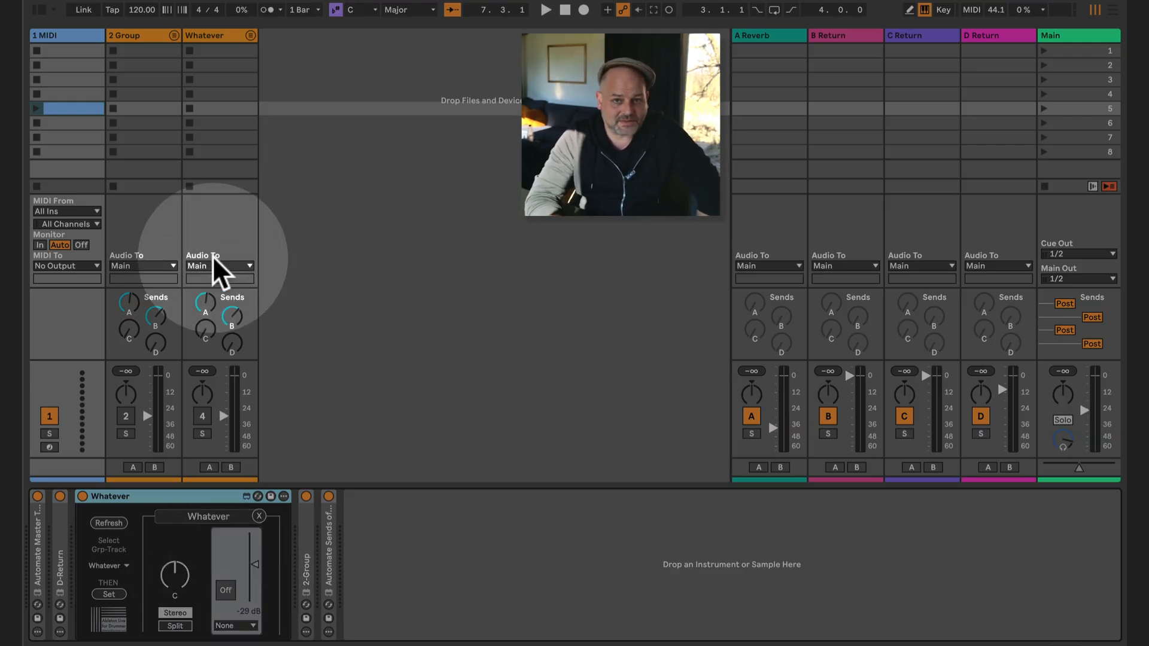
- Open the slot 5 clip on the 1 MIDI track and show its envelopes
{"action": "left_click", "coordinate": [78, 108]}
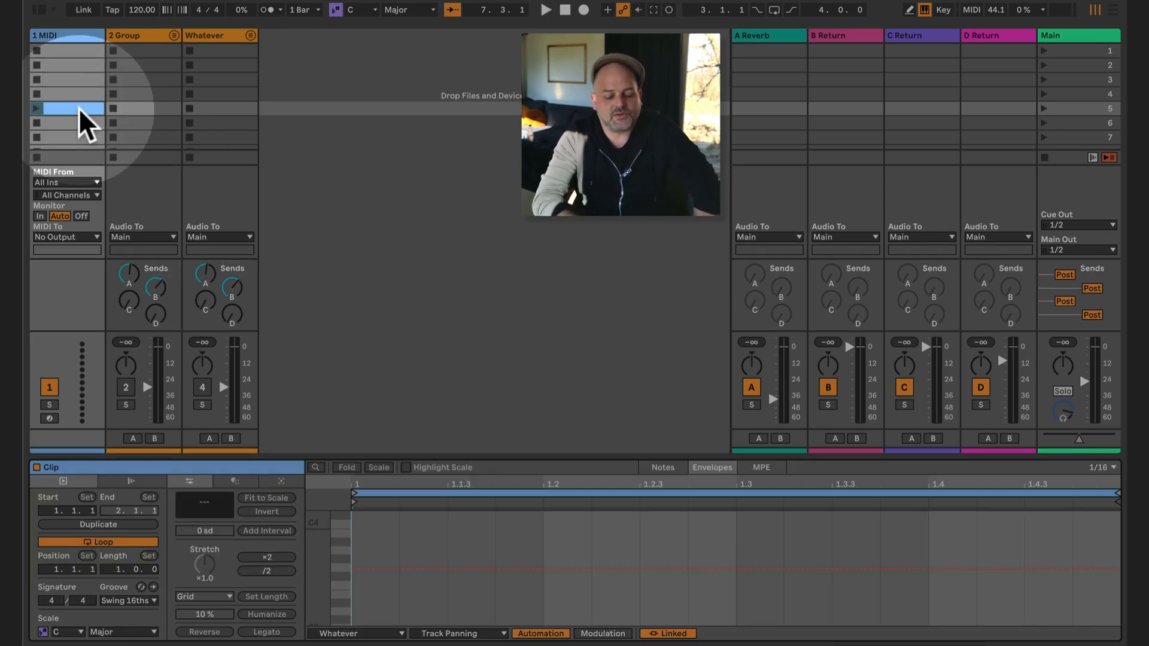
{"action": "left_click", "coordinate": [658, 470]}
{"action": "left_click", "coordinate": [715, 468]}
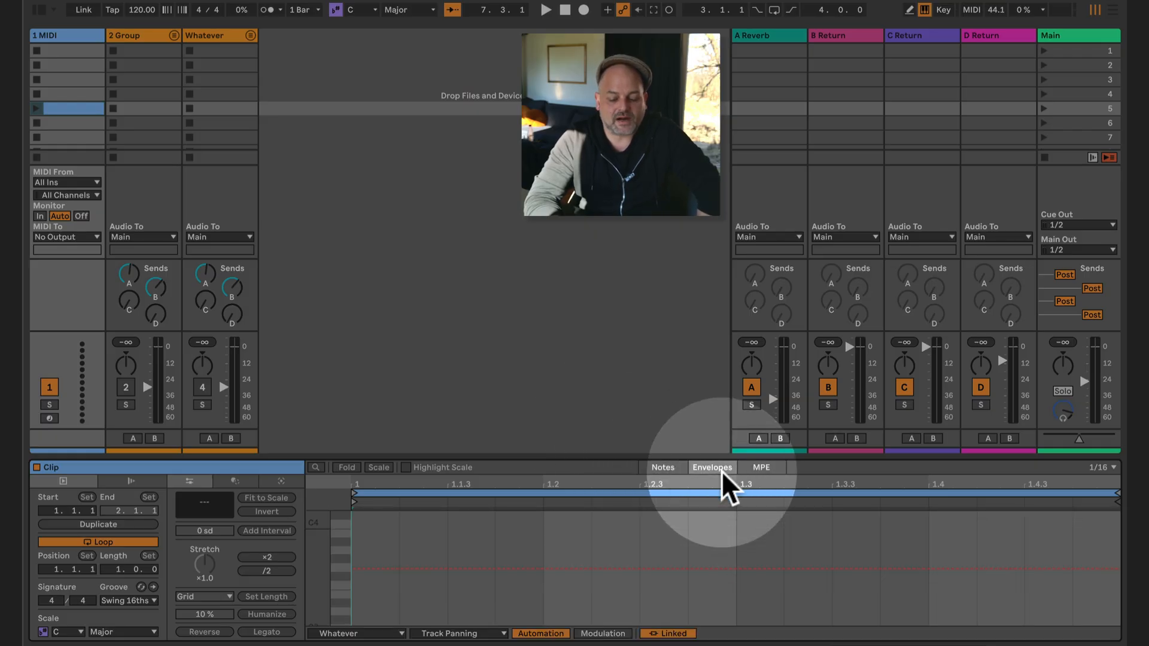
{"action": "left_click", "coordinate": [680, 467]}
{"action": "left_click", "coordinate": [706, 467]}
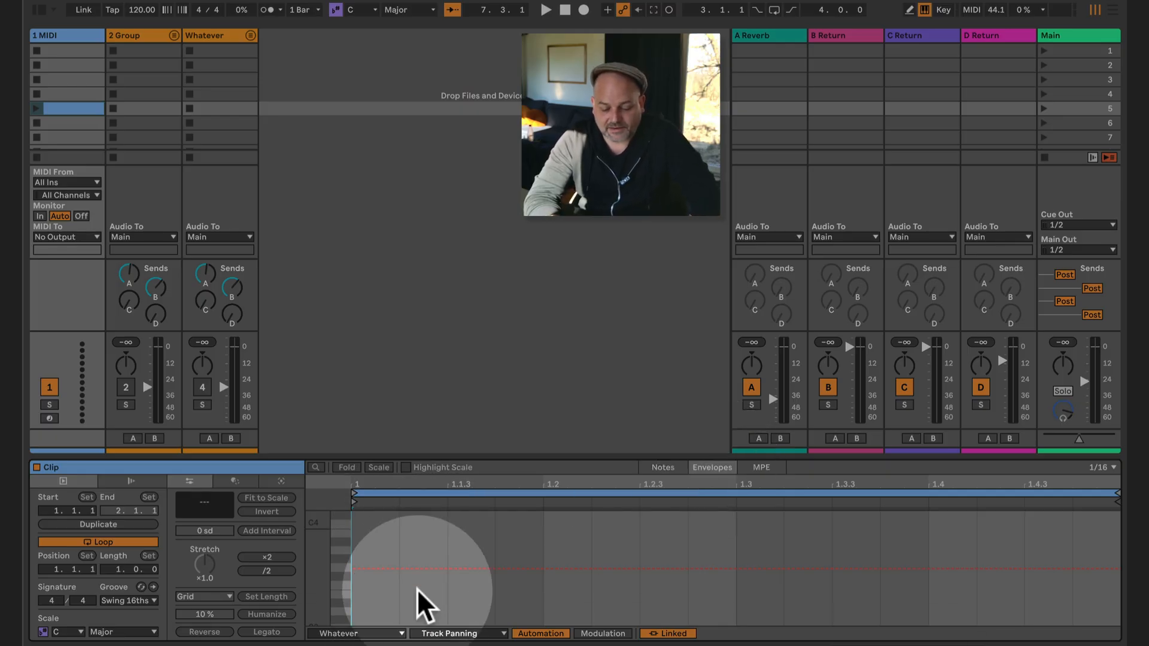
- Examine which devices can be chosen for the clip's envelope, keeping Whatever selected
{"action": "left_click", "coordinate": [386, 634]}
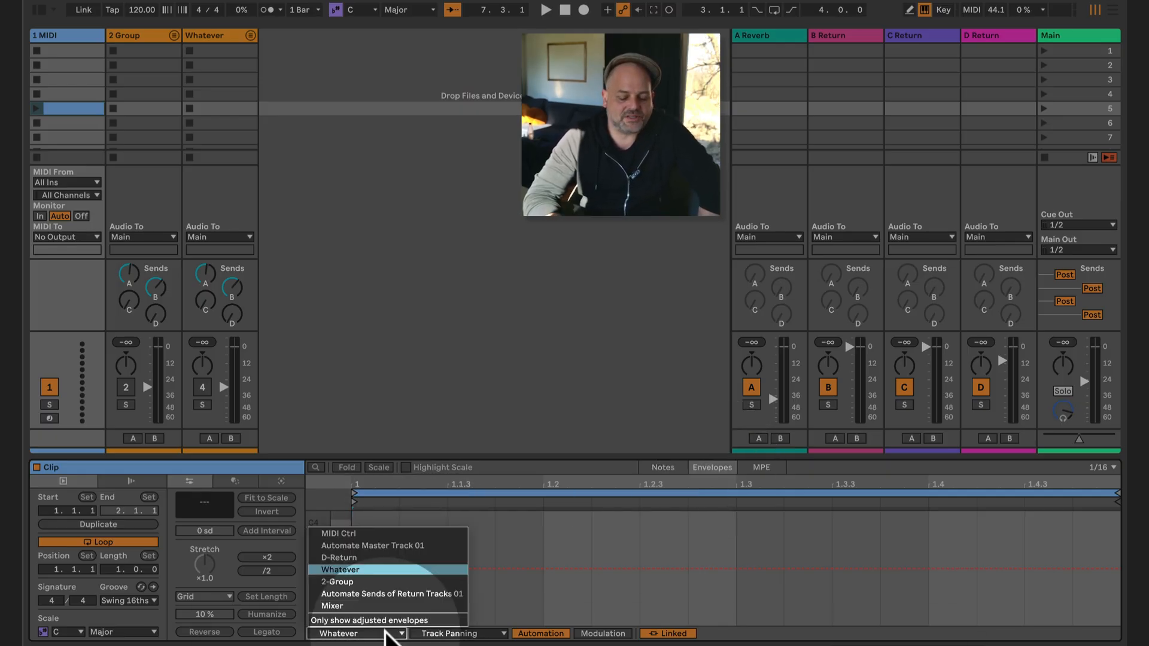
{"action": "left_click", "coordinate": [388, 636]}
{"action": "left_click", "coordinate": [388, 636]}
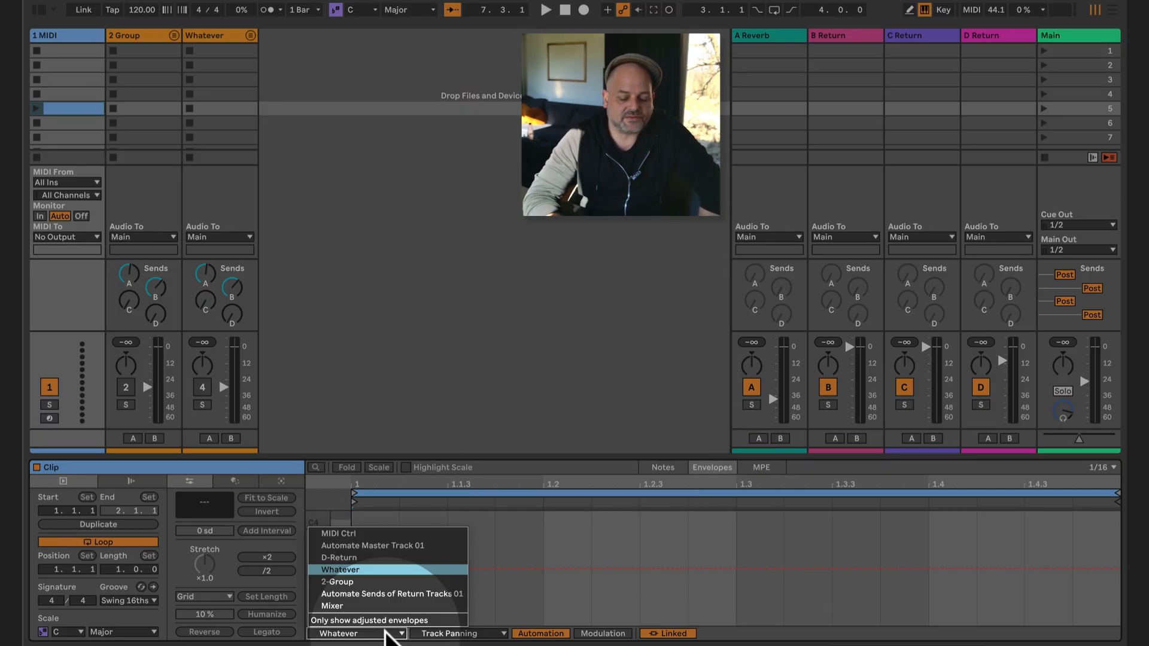
{"action": "left_click", "coordinate": [386, 633]}
{"action": "left_click", "coordinate": [386, 633]}
{"action": "left_click", "coordinate": [386, 633]}
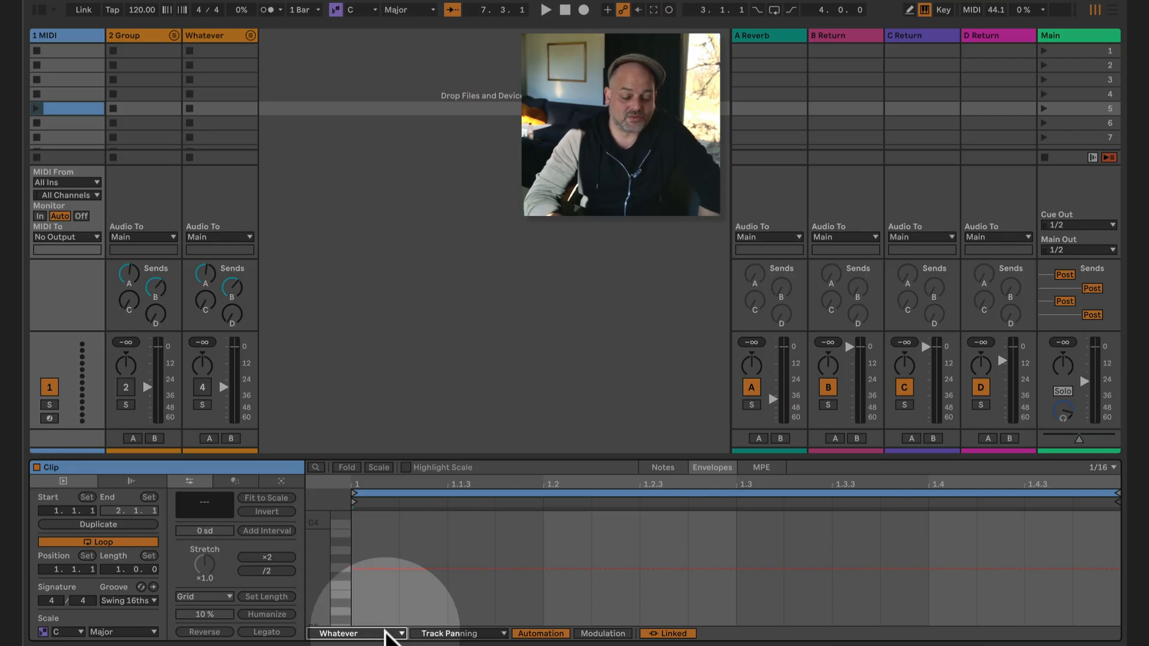
- Choose the Whatever device's Volume as the envelope parameter for the slot 5 clip
{"action": "left_click", "coordinate": [386, 633]}
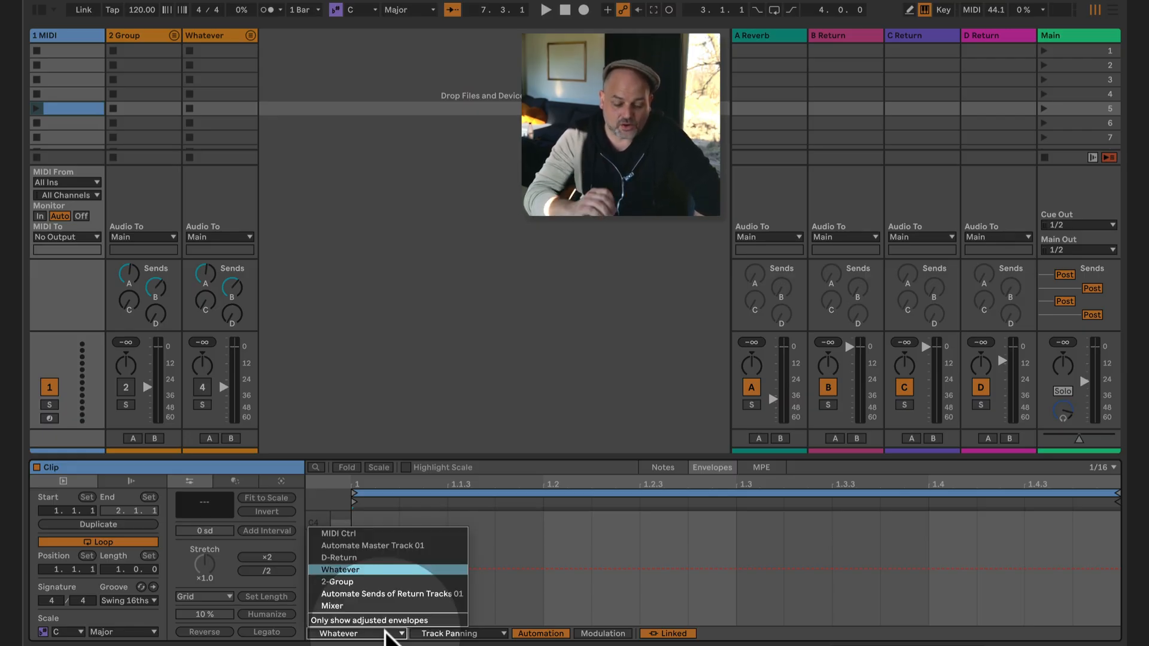
{"action": "left_click", "coordinate": [374, 570]}
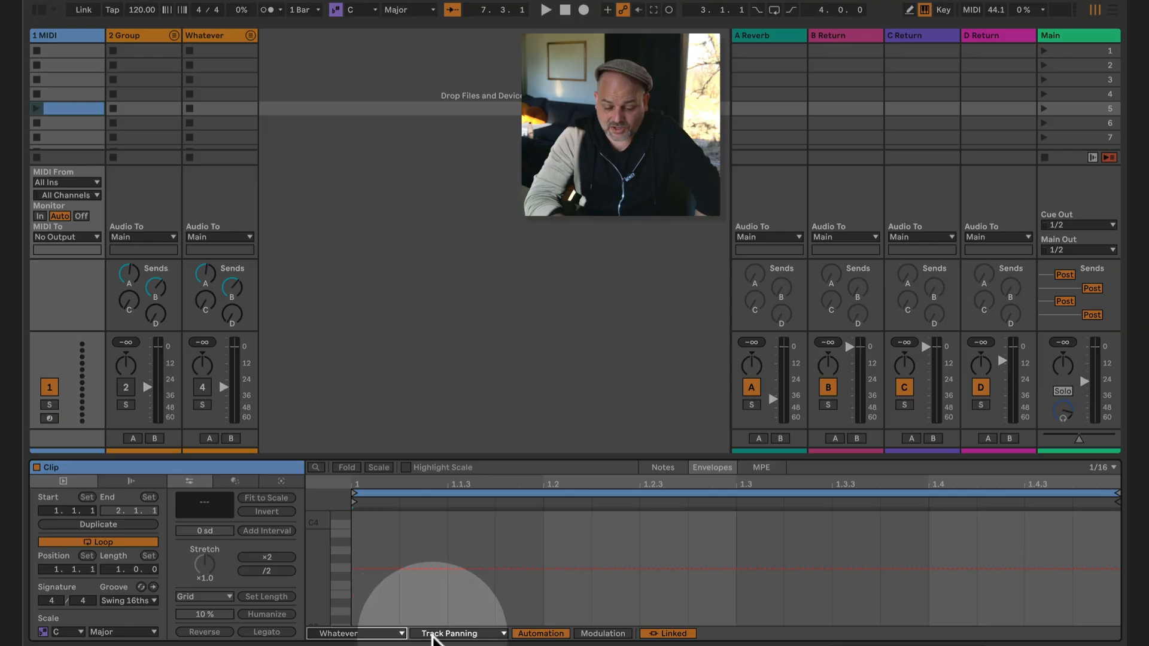
{"action": "left_click", "coordinate": [450, 634]}
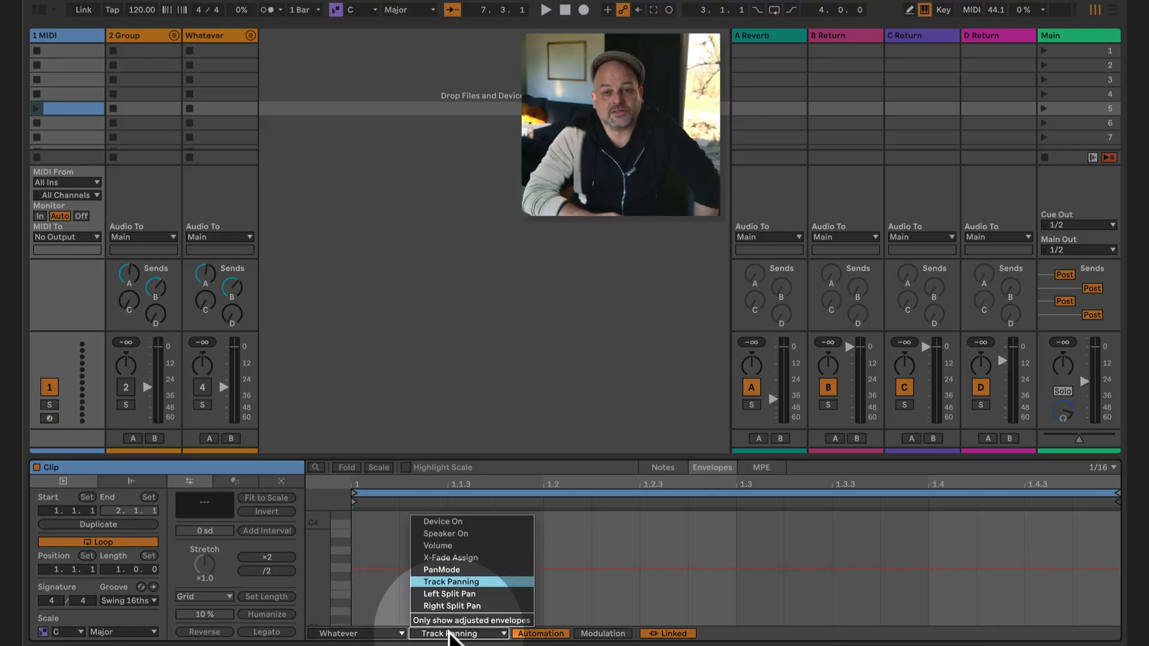
{"action": "left_click", "coordinate": [471, 544]}
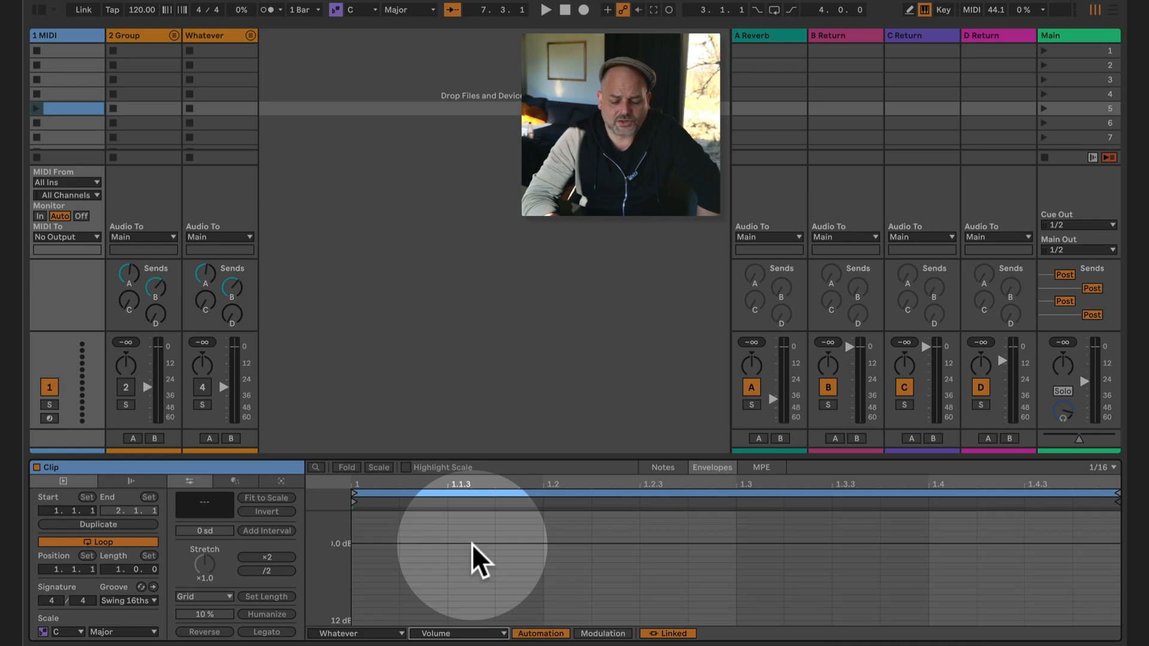
- Draw a Volume envelope ramp for Whatever that rises from -36 dB at about 1.1.3 to 0.0 dB at 1.4
{"action": "scroll", "coordinate": [460, 579], "scroll_direction": "up", "scroll_amount": 5}
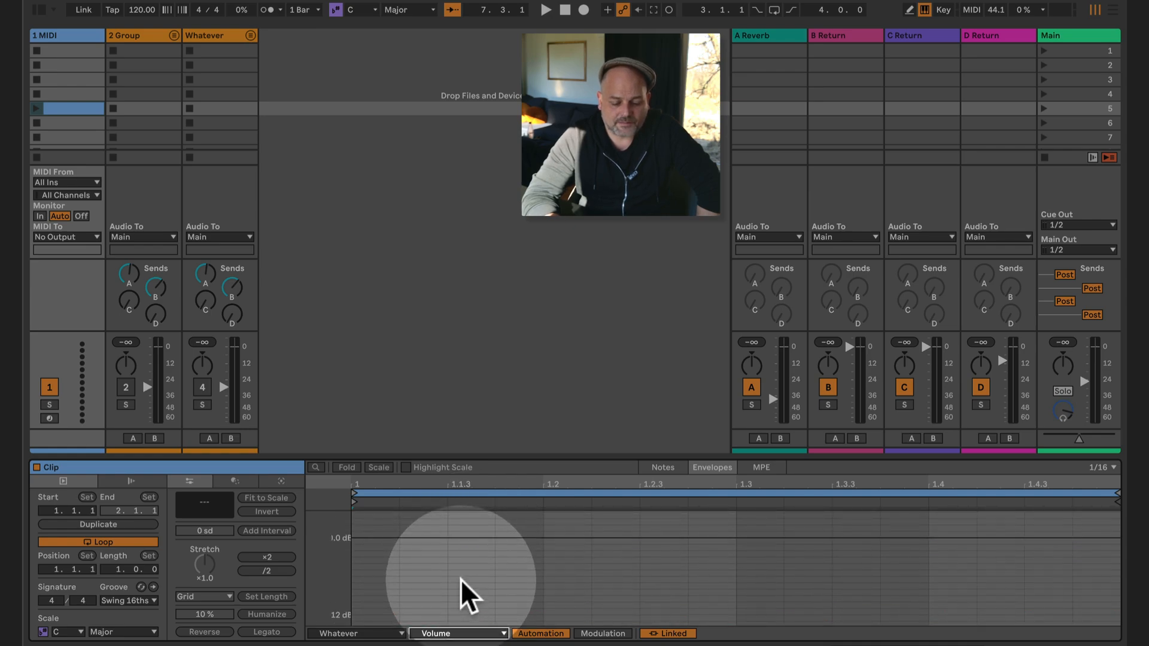
{"action": "scroll", "coordinate": [461, 579], "scroll_direction": "down", "scroll_amount": 3}
{"action": "scroll", "coordinate": [457, 601], "scroll_direction": "up", "scroll_amount": 1}
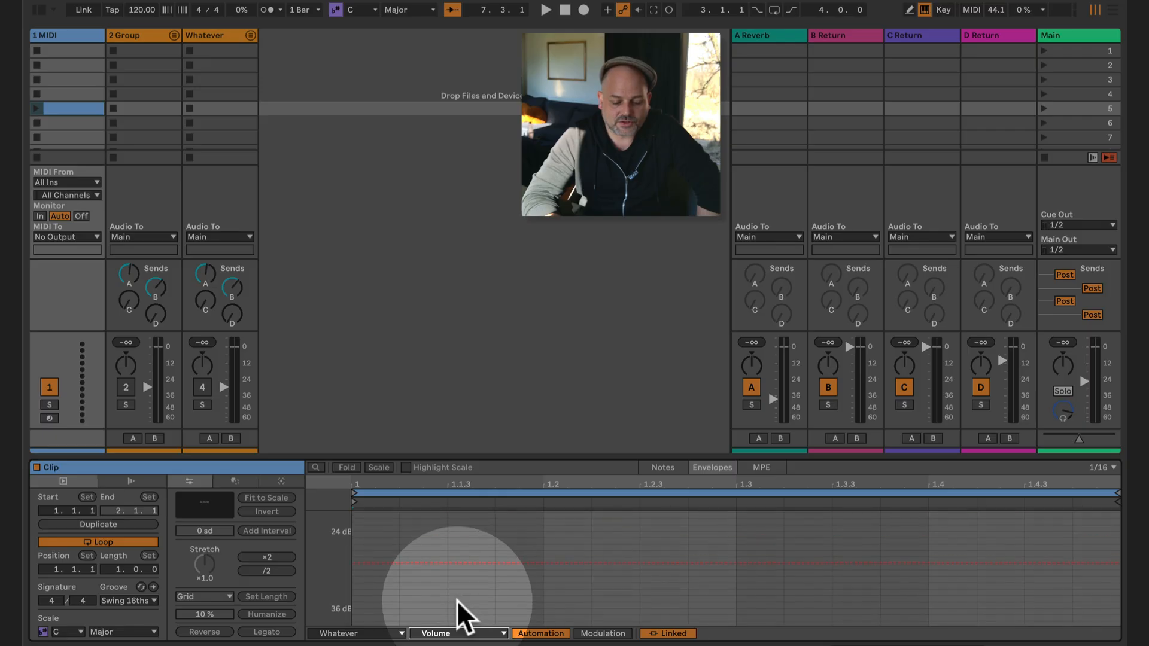
{"action": "left_click", "coordinate": [457, 609]}
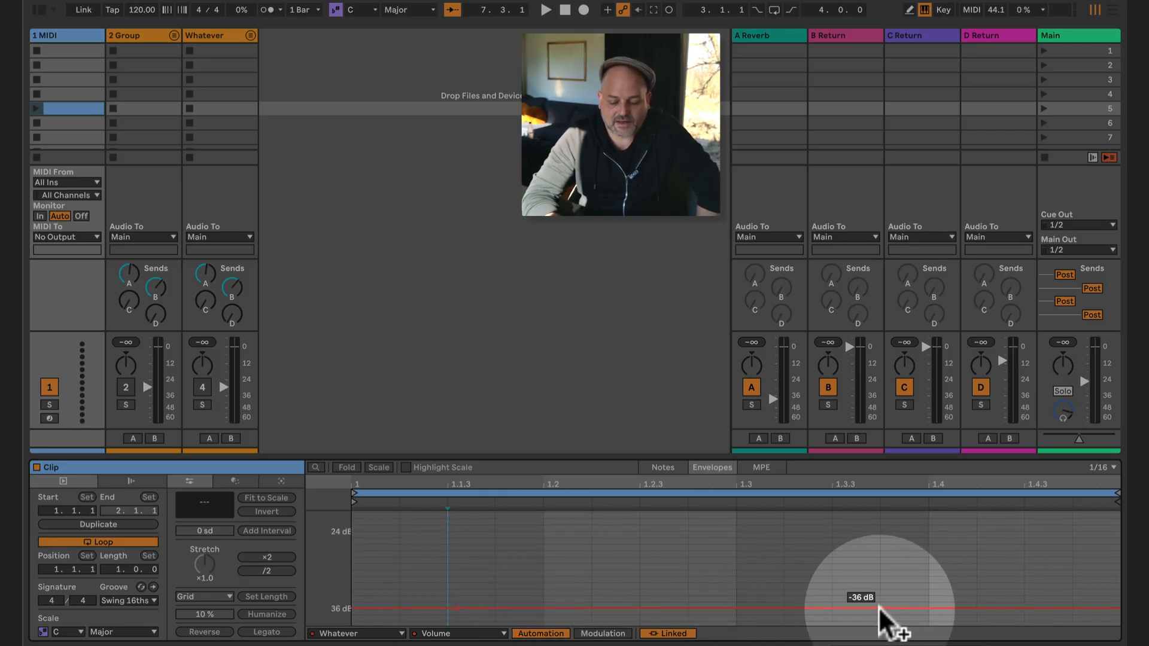
{"action": "left_click_drag", "start_coordinate": [929, 606], "coordinate": [928, 539]}
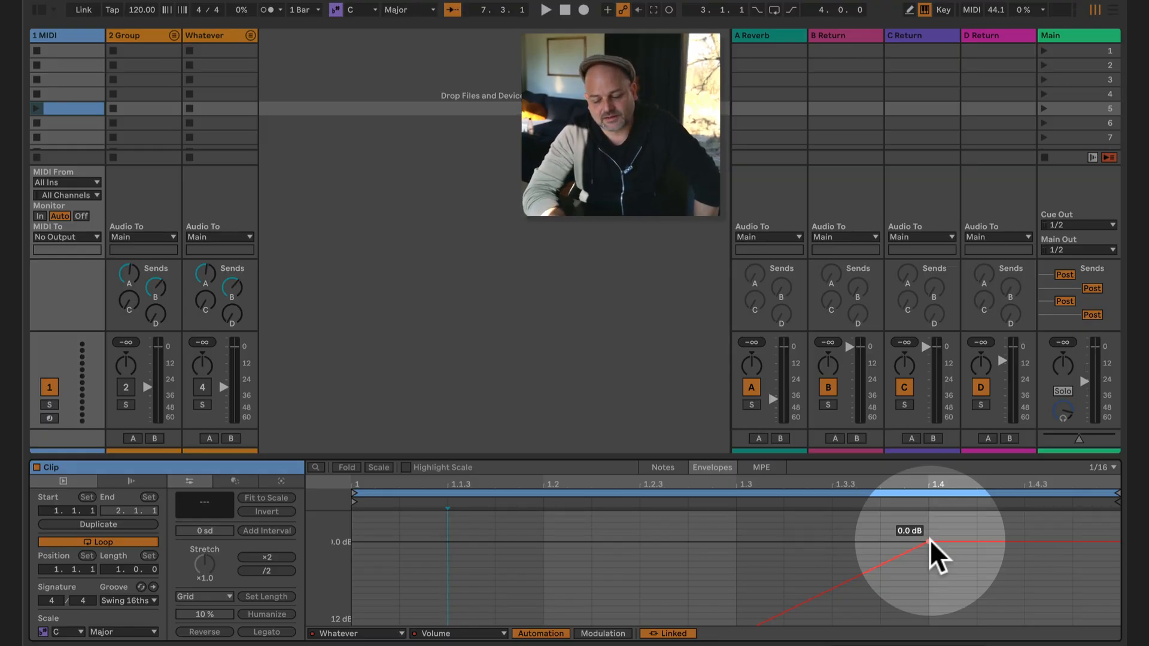
{"action": "mouse_move", "coordinate": [929, 540]}
{"action": "left_mouse_down"}
{"action": "mouse_move", "coordinate": [929, 558]}
{"action": "mouse_move", "coordinate": [975, 567]}
{"action": "mouse_move", "coordinate": [929, 558]}
{"action": "mouse_move", "coordinate": [930, 541]}
{"action": "left_mouse_up"}
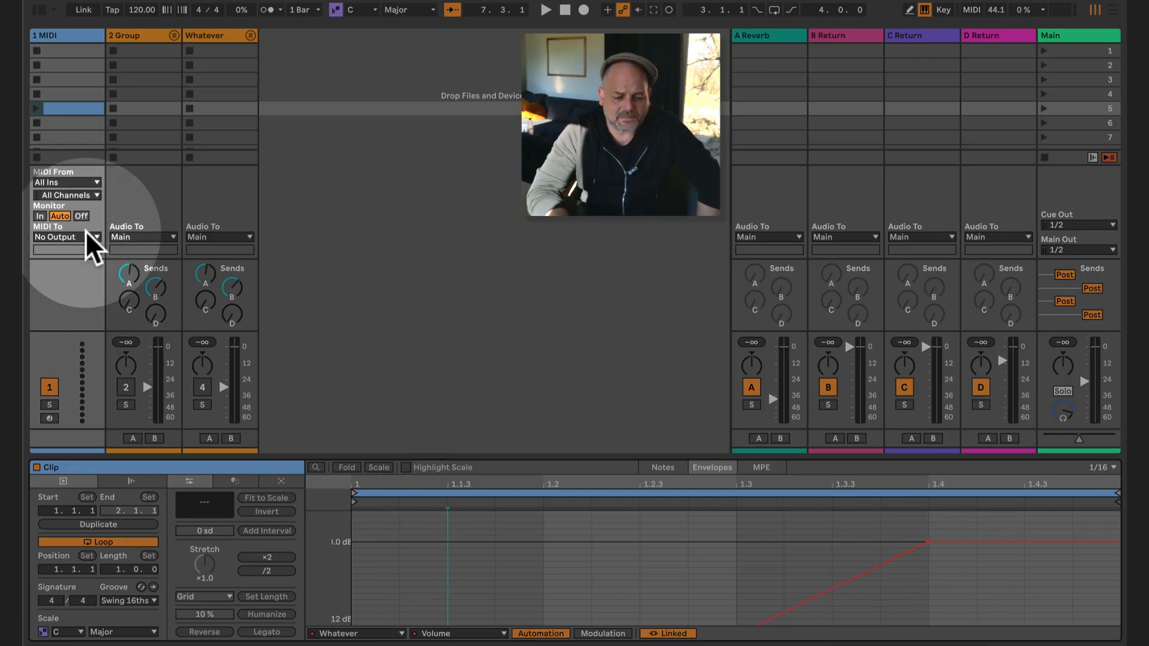
- Launch the slot 5 clip and compare the Whatever group's fader movement with the volume ramp
{"action": "left_click", "coordinate": [36, 107]}
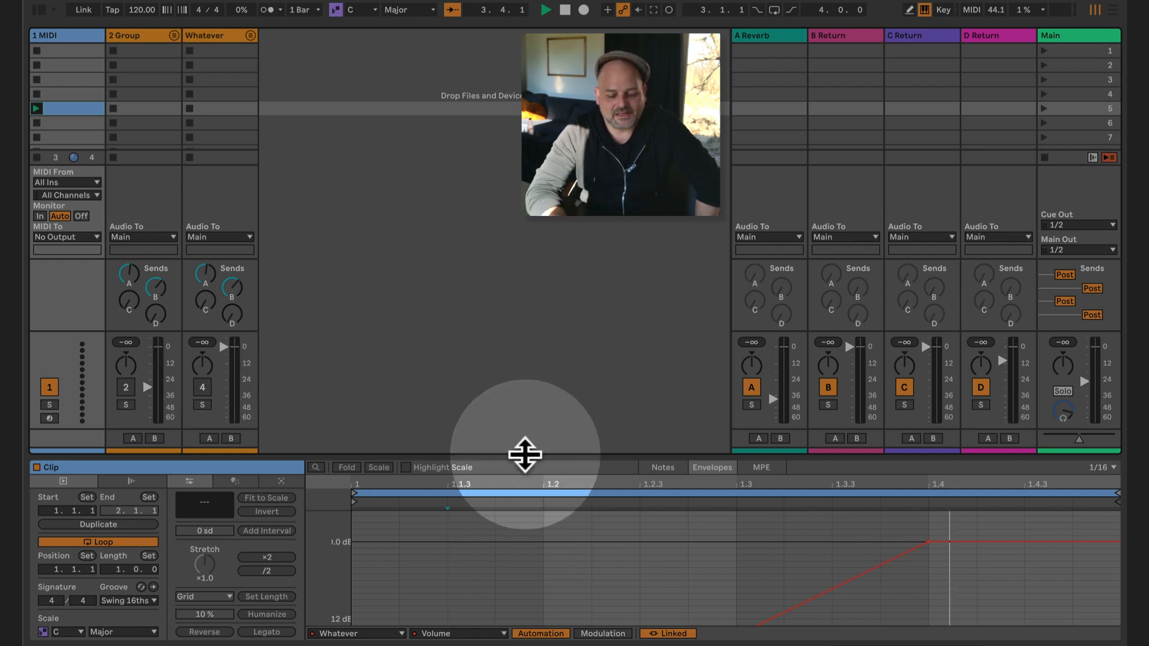
{"action": "mouse_move", "coordinate": [537, 456]}
{"action": "left_mouse_down"}
{"action": "mouse_move", "coordinate": [552, 319]}
{"action": "mouse_move", "coordinate": [519, 460]}
{"action": "left_mouse_up"}
{"action": "scroll", "coordinate": [626, 580], "scroll_direction": "down", "scroll_amount": 5}
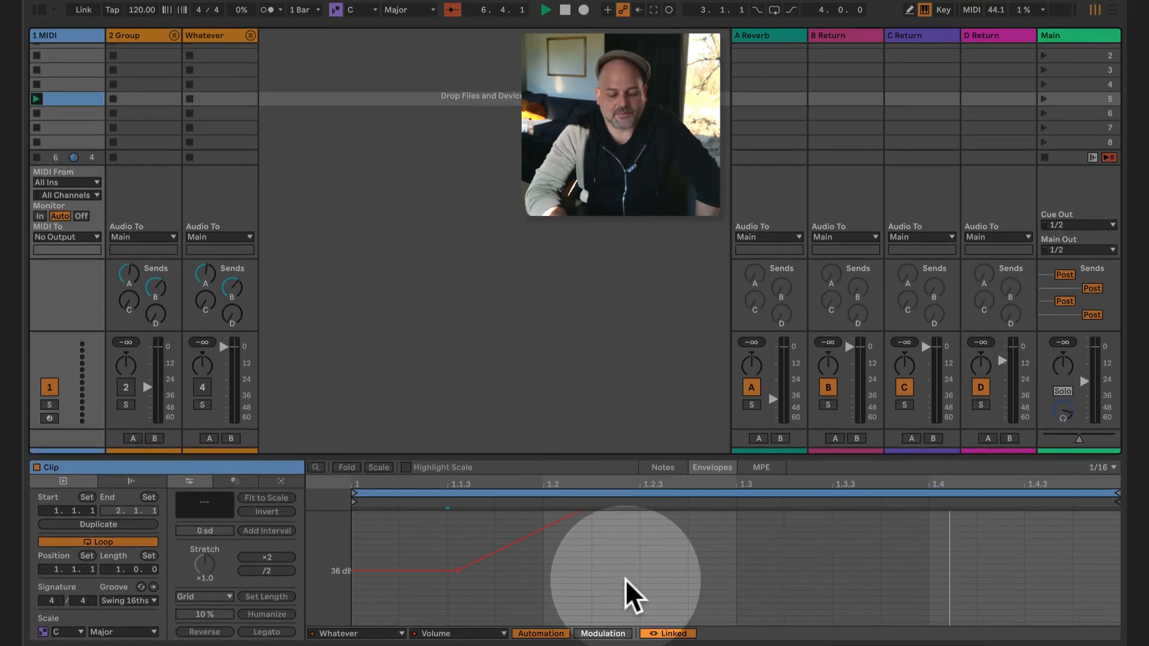
{"action": "scroll", "coordinate": [626, 579], "scroll_direction": "up", "scroll_amount": 1}
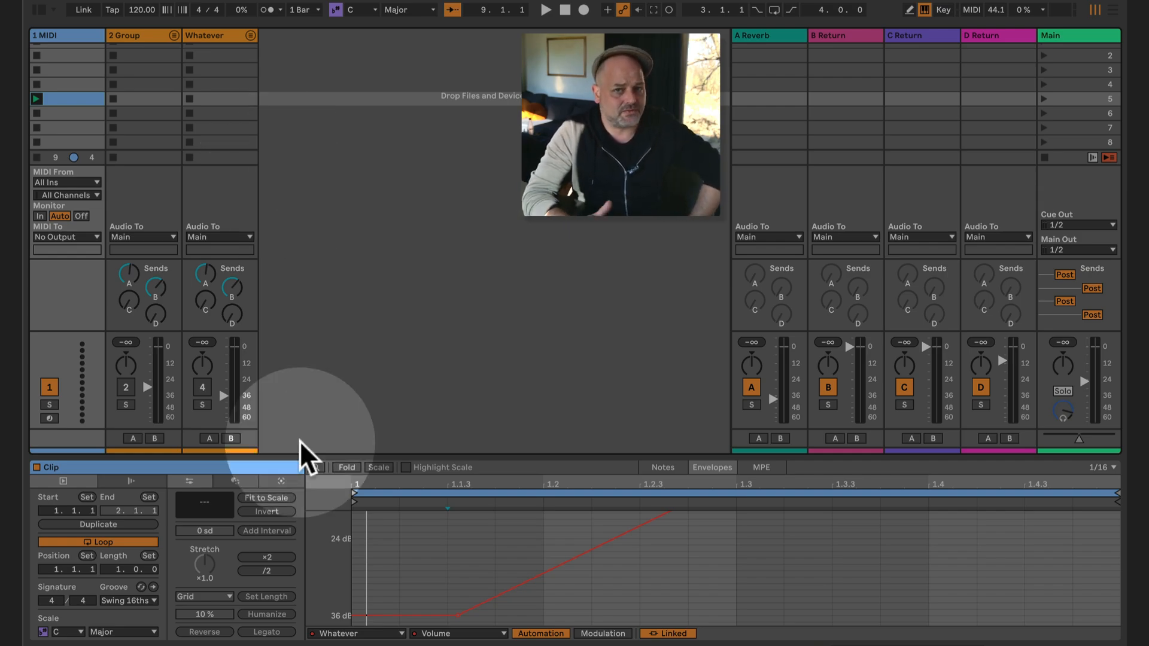
{"action": "mouse_move", "coordinate": [456, 615]}
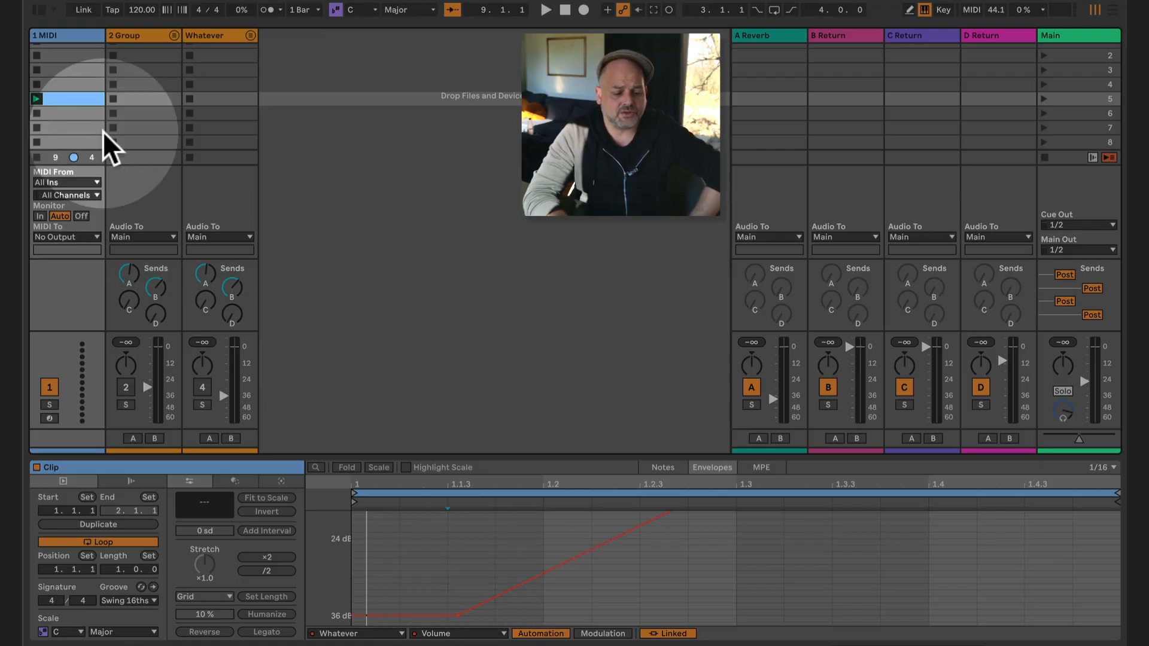
- Create an empty clip in slot 6 of the 1 MIDI track and select Whatever's Speaker On envelope
{"action": "double_click", "coordinate": [63, 112]}
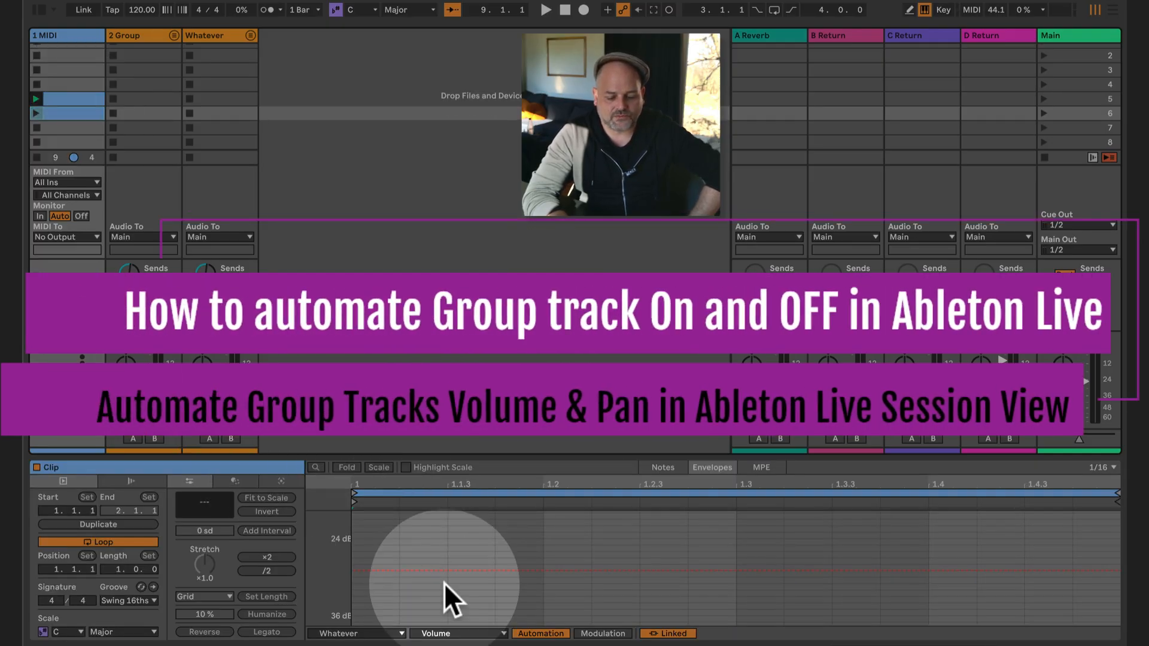
{"action": "left_click", "coordinate": [470, 632]}
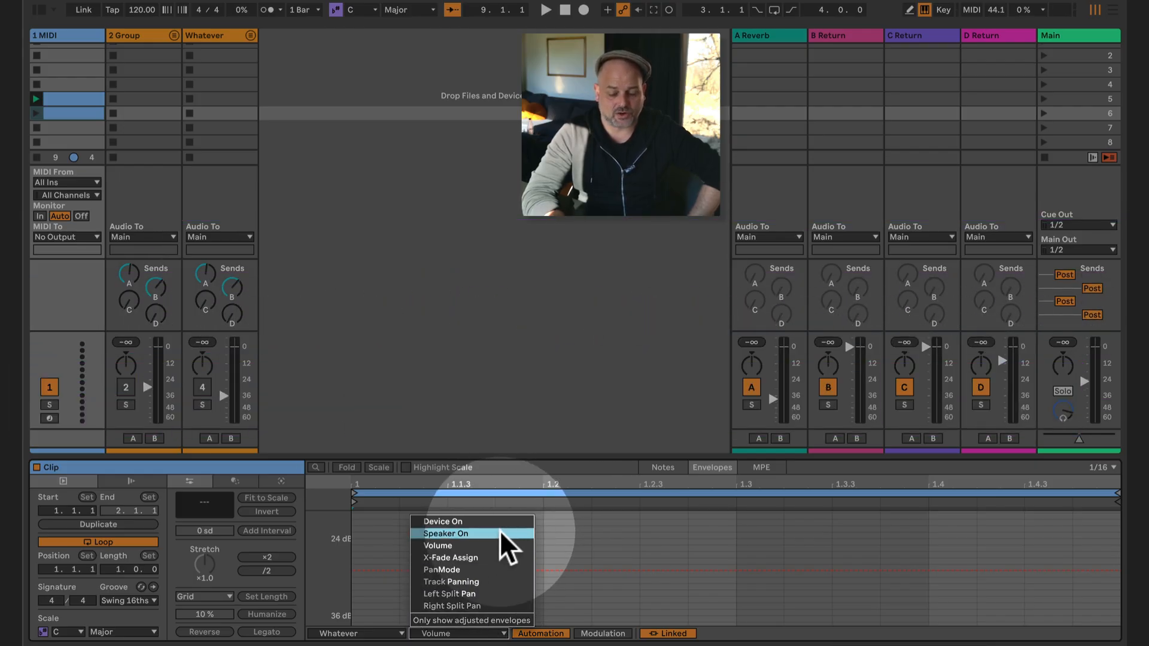
{"action": "left_click", "coordinate": [500, 530]}
- Draw the Speaker On envelope starting Off, switching On shortly before 1.2 and back Off shortly after 1.3
{"action": "left_click", "coordinate": [476, 595]}
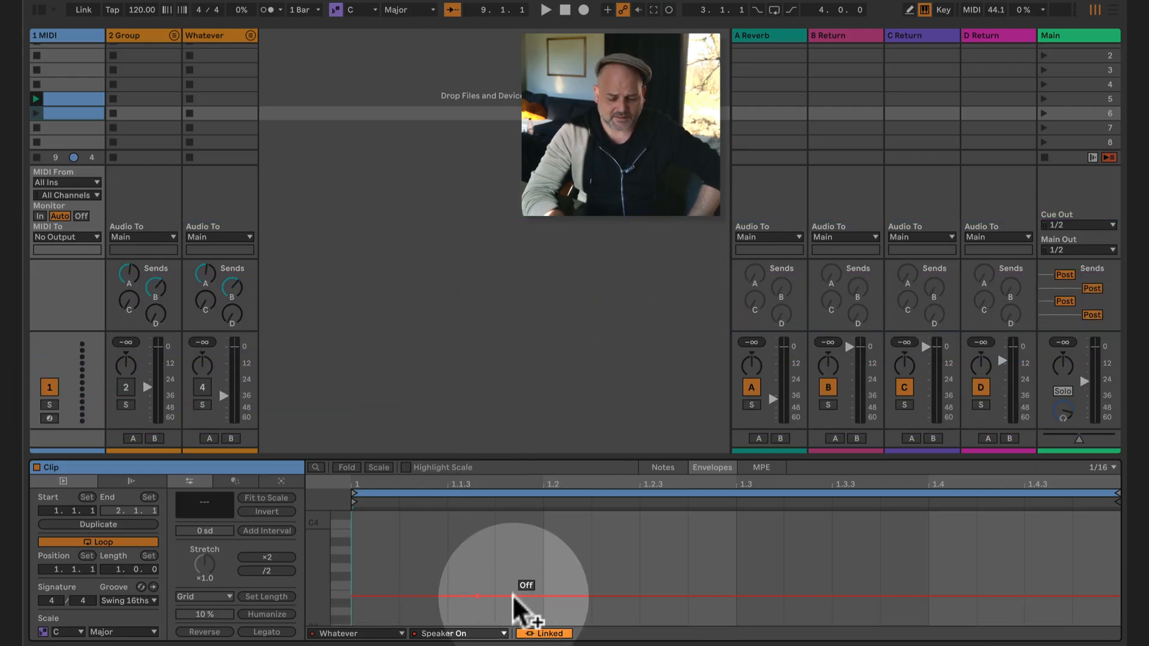
{"action": "left_click_drag", "start_coordinate": [514, 596], "coordinate": [514, 541]}
{"action": "left_click", "coordinate": [746, 538]}
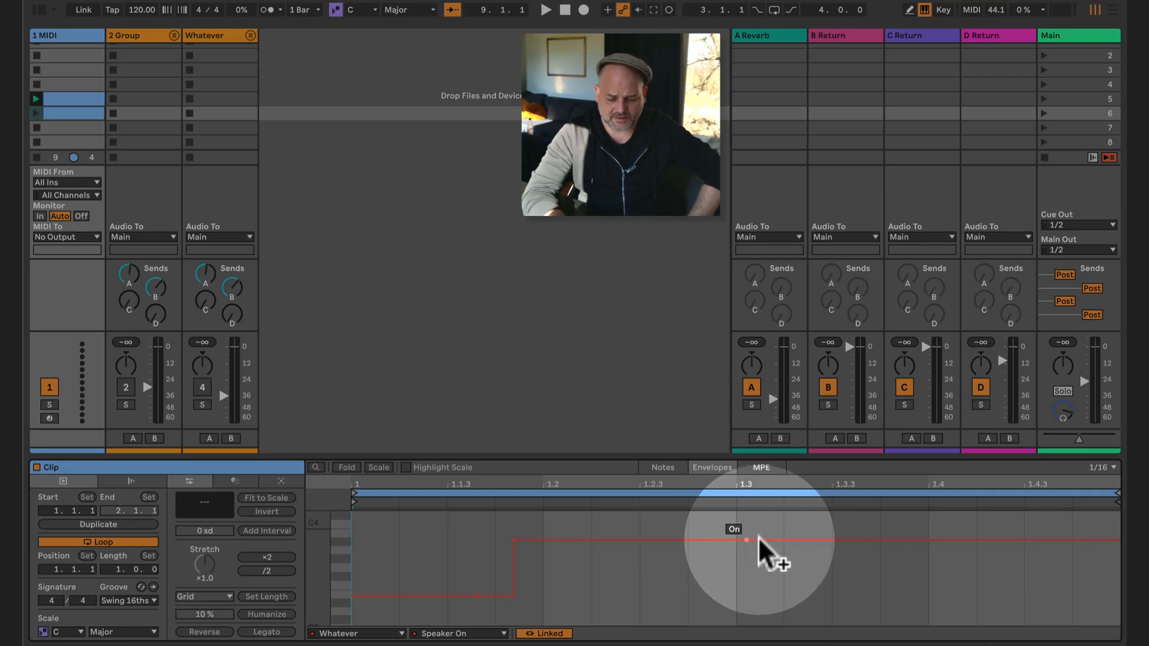
{"action": "left_click_drag", "start_coordinate": [776, 539], "coordinate": [776, 596]}
- Launch the slot 6 clip to check the Whatever group's on/off switching, and disable the clip's loop
{"action": "left_click", "coordinate": [36, 113]}
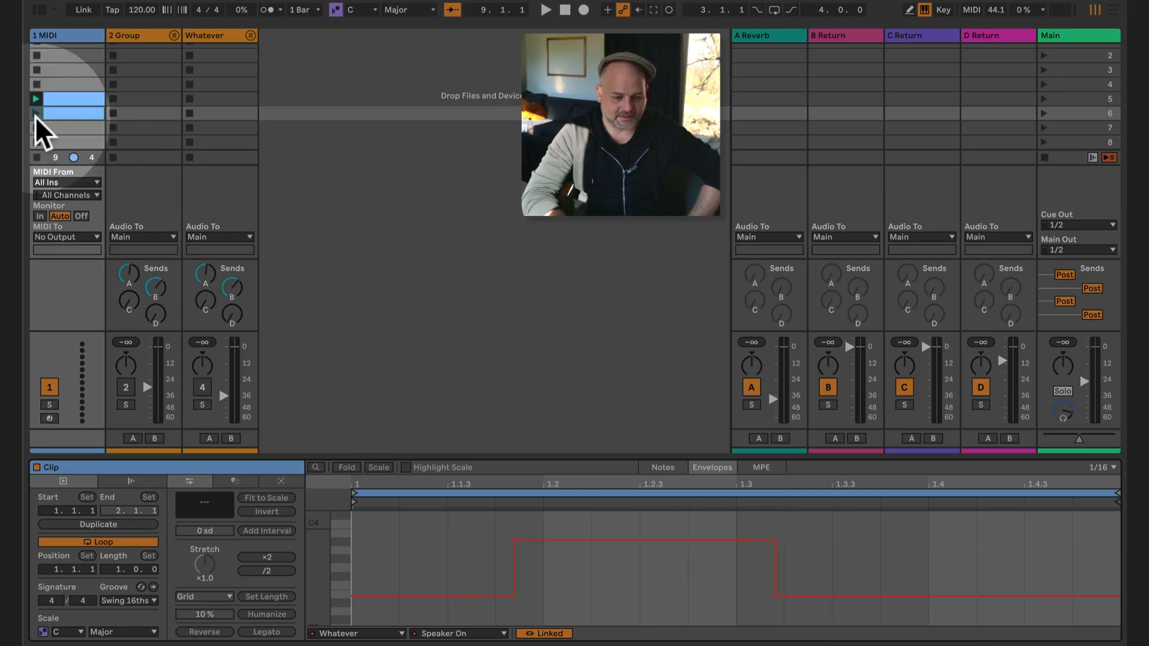
{"action": "left_click", "coordinate": [213, 275]}
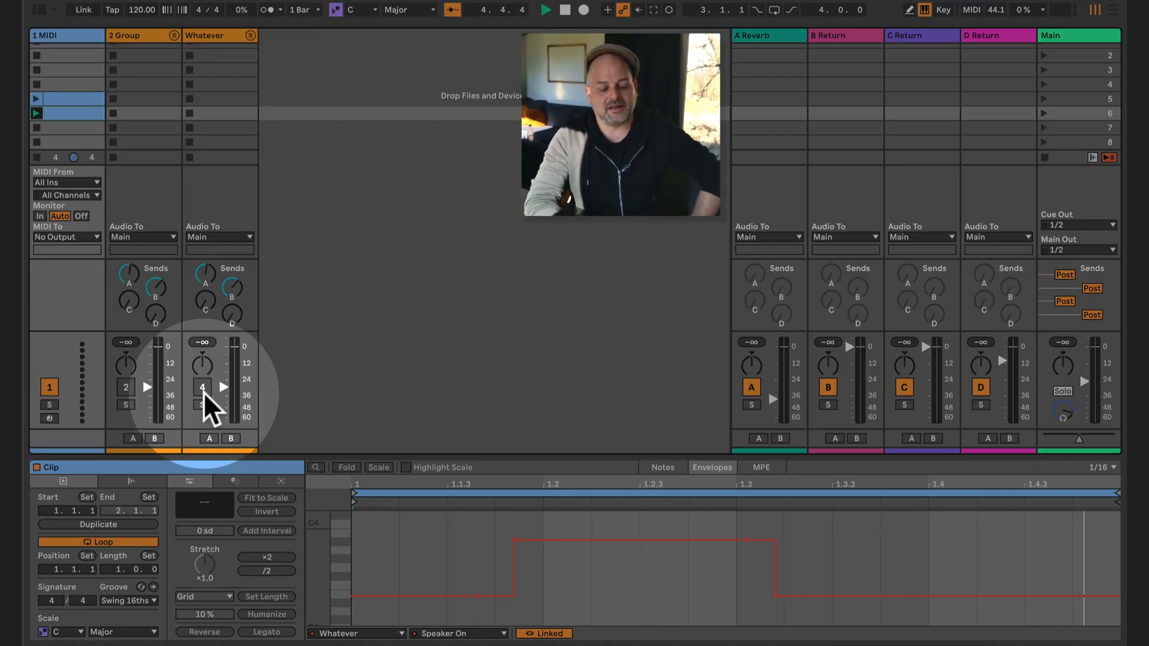
{"action": "left_click", "coordinate": [138, 540]}
- Reshape the Speaker On envelope to start Off, switch On just after the clip start and stay On to the end
{"action": "left_click_drag", "start_coordinate": [479, 595], "coordinate": [352, 596]}
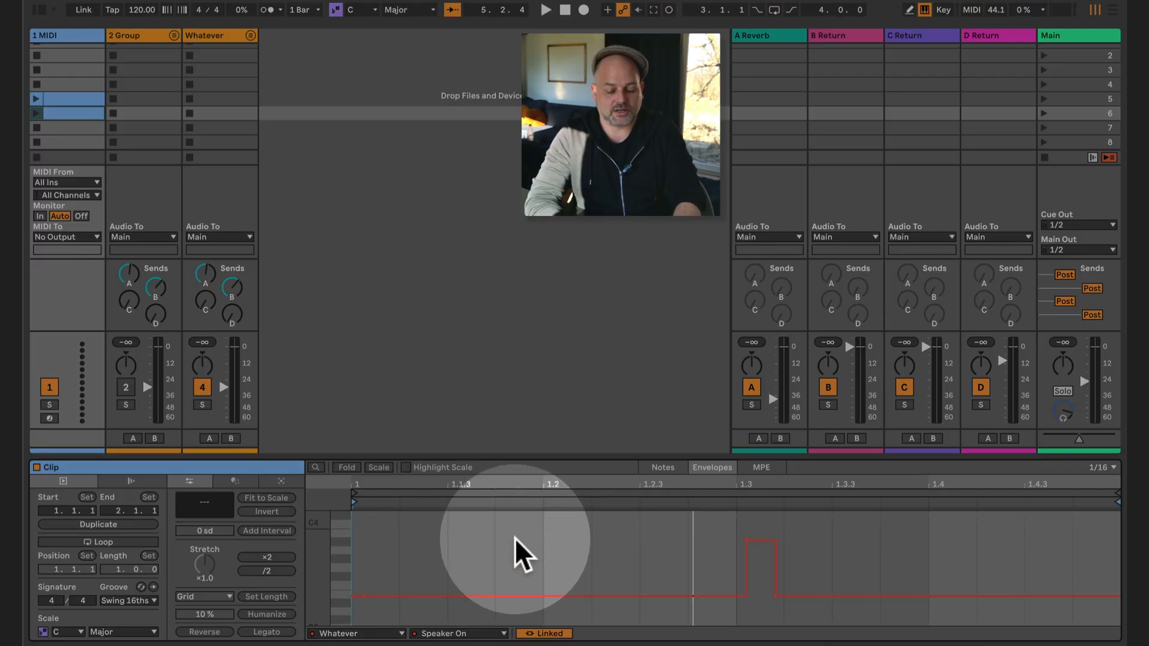
{"action": "left_click_drag", "start_coordinate": [515, 538], "coordinate": [364, 540]}
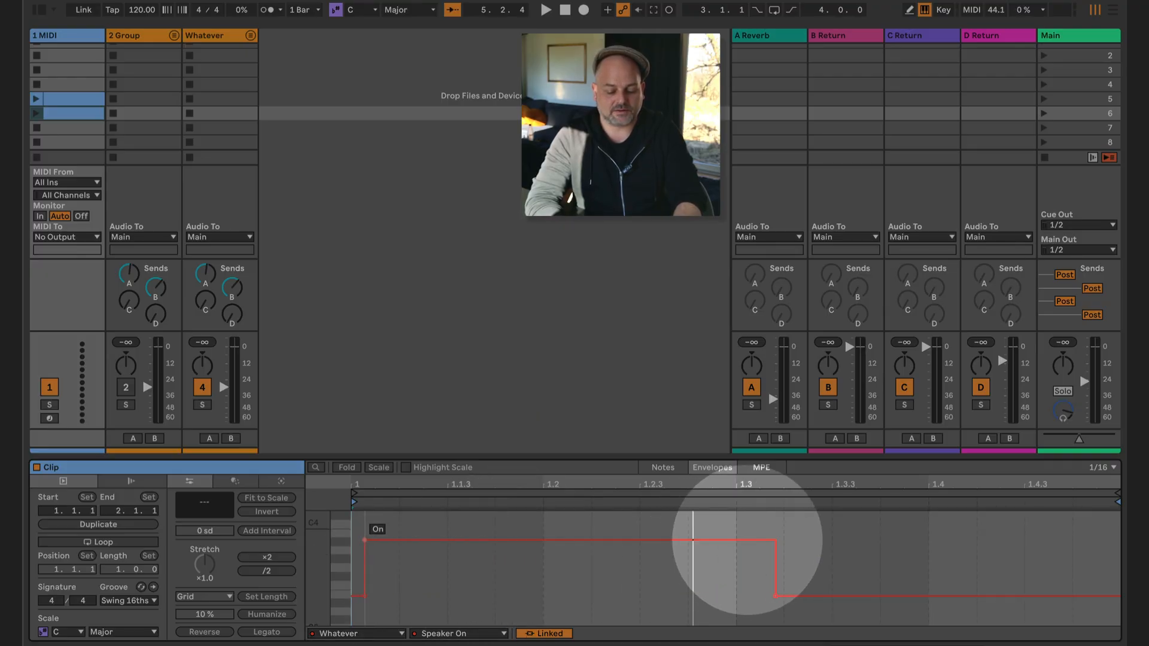
{"action": "left_click", "coordinate": [776, 595]}
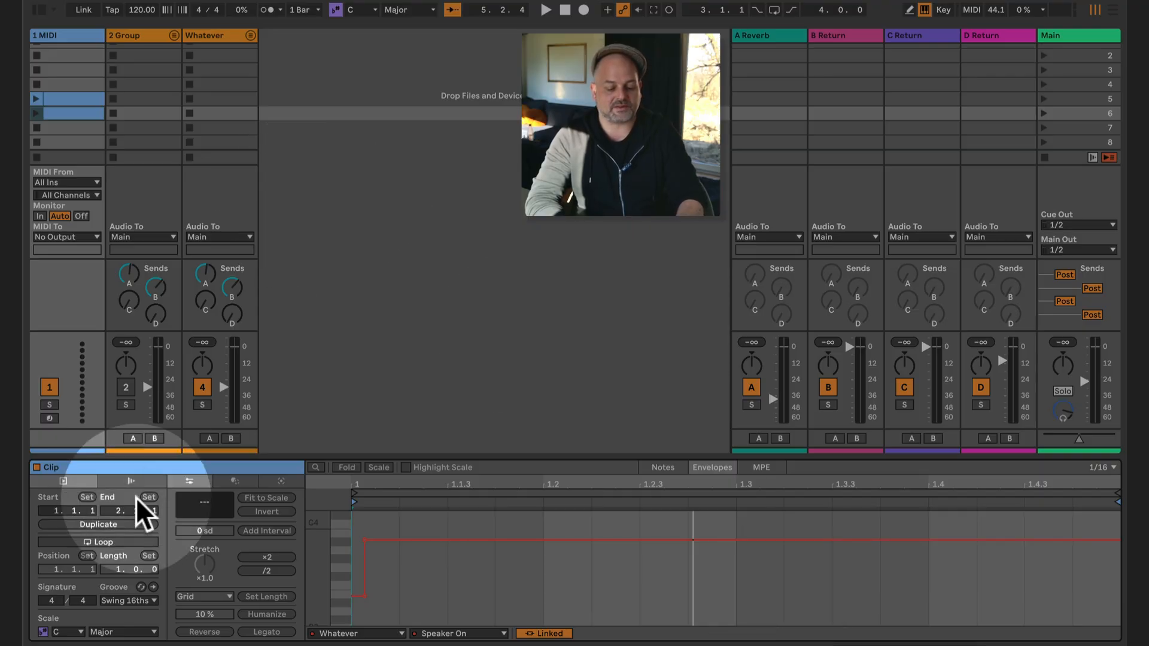
{"action": "left_click", "coordinate": [110, 537]}
{"action": "left_click", "coordinate": [109, 538]}
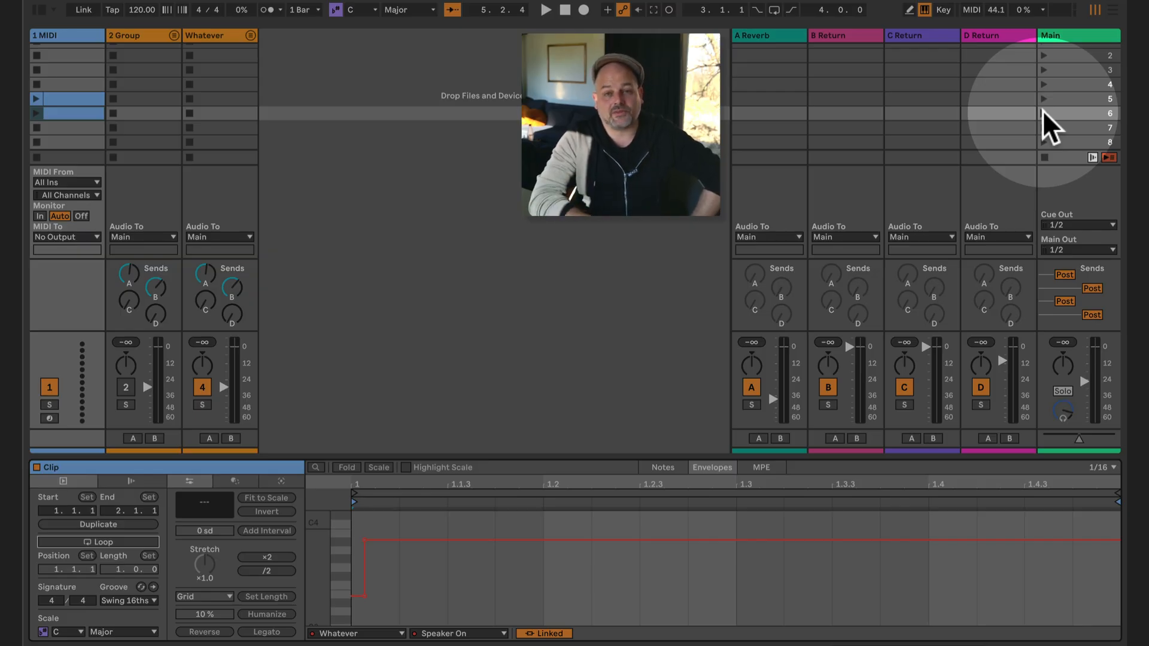
- Deactivate the Whatever group manually and launch scene 6 to test whether the clip switches it on
{"action": "left_click", "coordinate": [73, 112]}
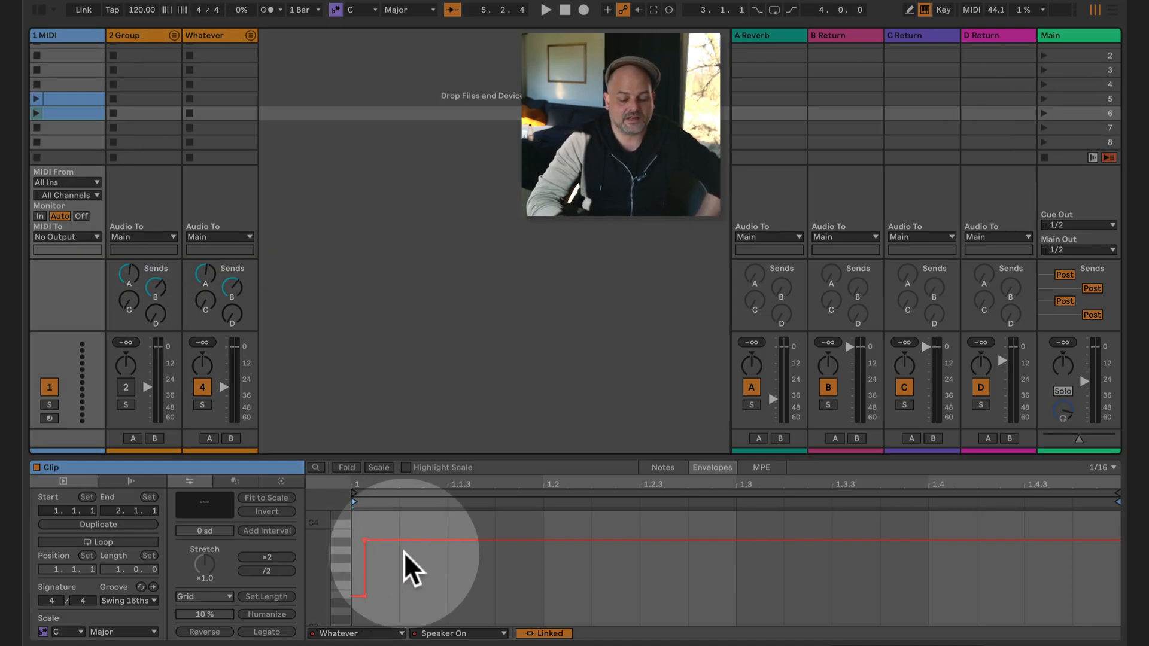
{"action": "left_click", "coordinate": [201, 389]}
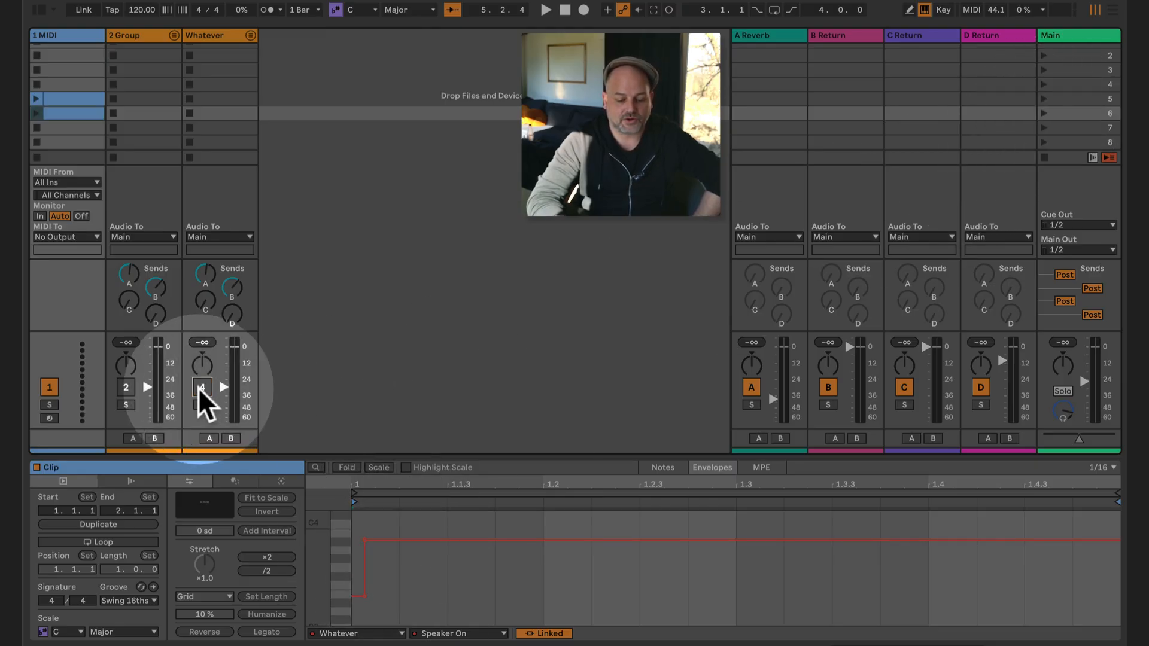
{"action": "left_click", "coordinate": [1044, 113]}
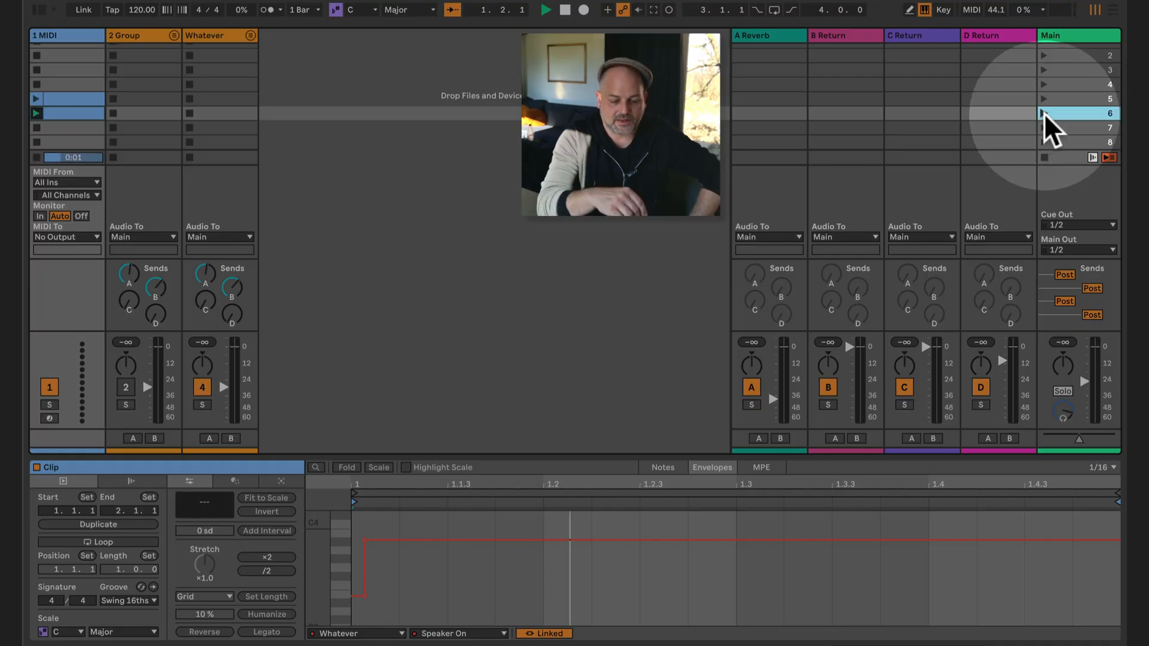
{"action": "left_click", "coordinate": [207, 386]}
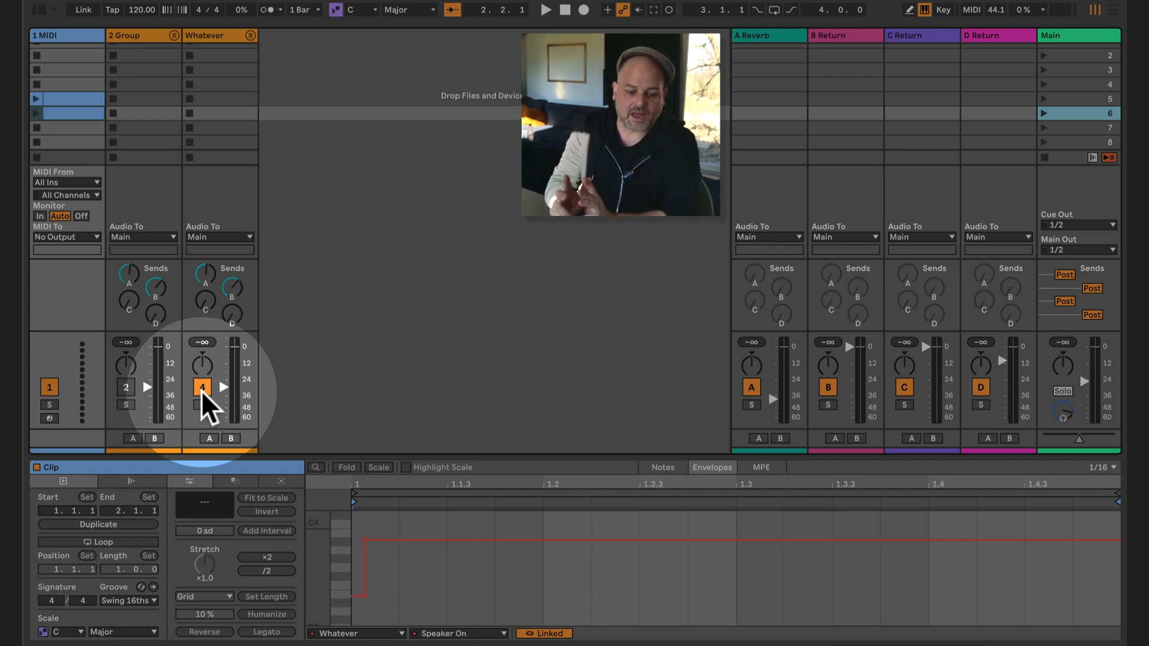
- Switch the Whatever device on the 1 MIDI track to Split panning with left at 25L and right at 47R
{"action": "left_click", "coordinate": [75, 34]}
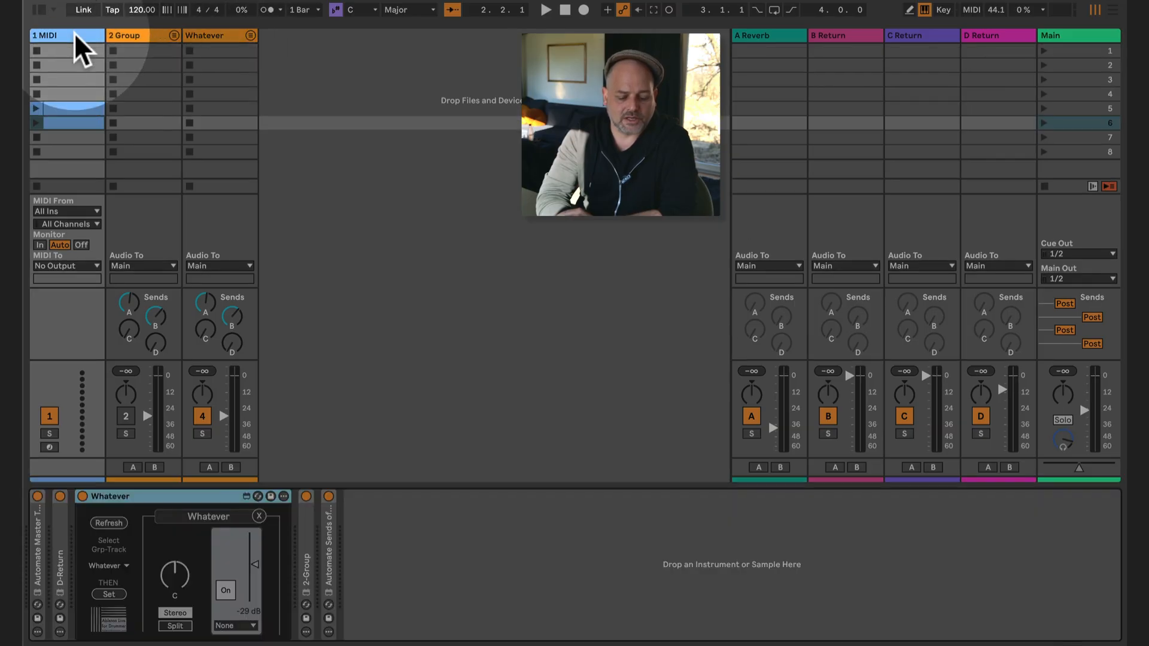
{"action": "left_click", "coordinate": [177, 576]}
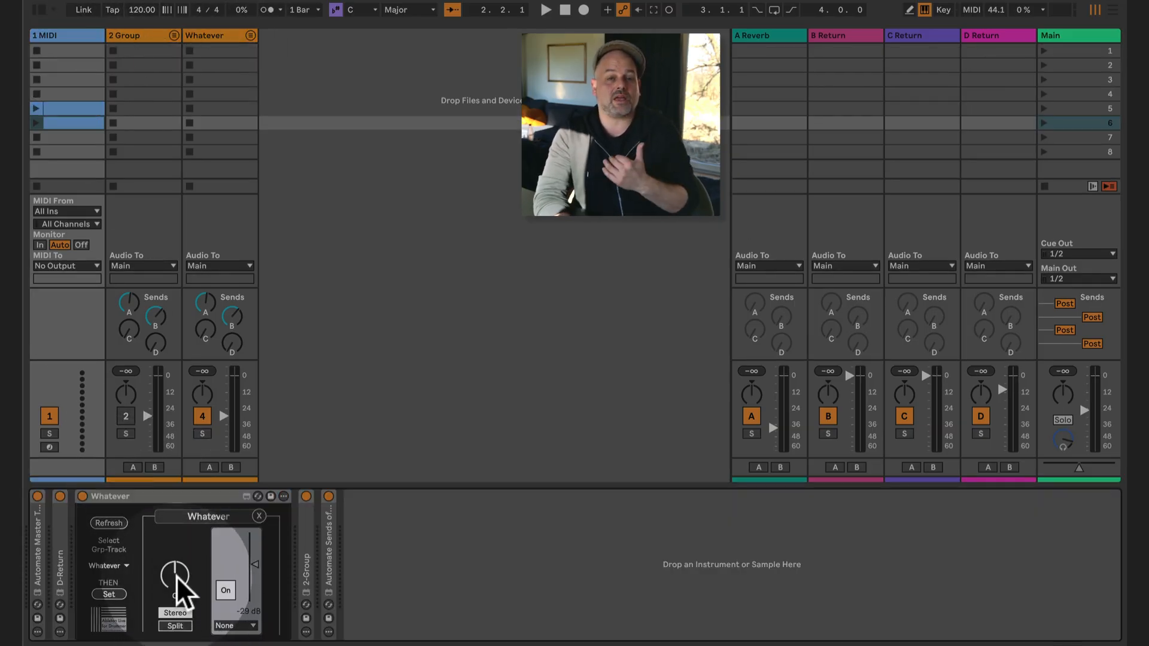
{"action": "left_click_drag", "start_coordinate": [179, 589], "coordinate": [160, 560]}
{"action": "left_click", "coordinate": [175, 626]}
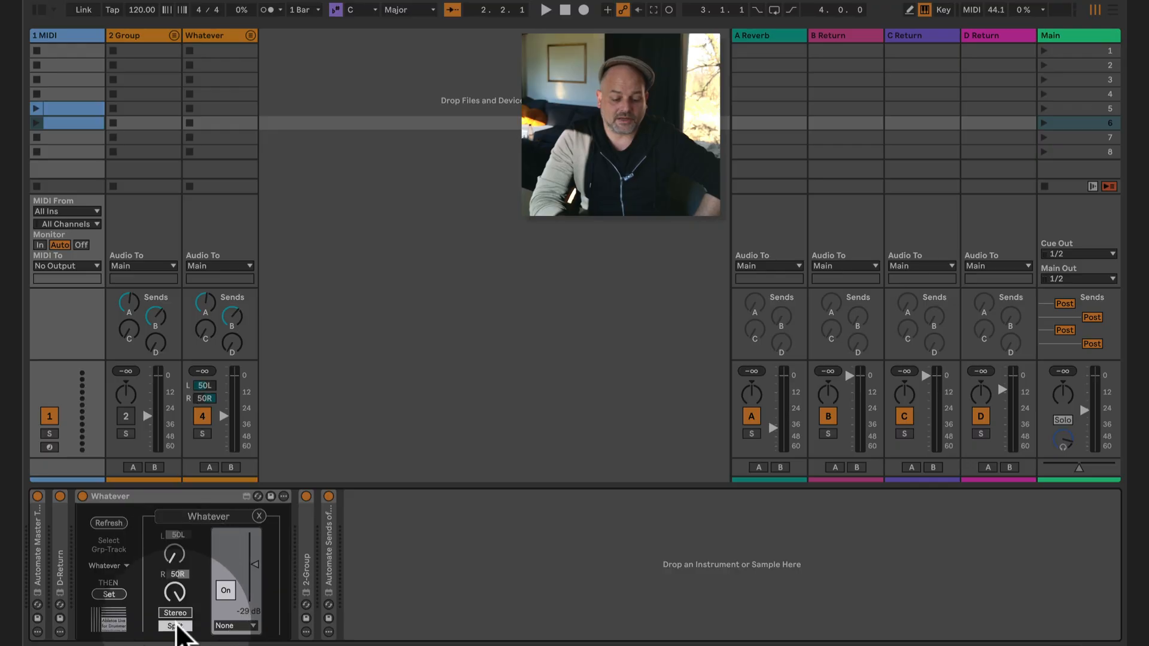
{"action": "mouse_move", "coordinate": [174, 554]}
{"action": "left_mouse_down"}
{"action": "mouse_move", "coordinate": [162, 440]}
{"action": "mouse_move", "coordinate": [180, 607]}
{"action": "mouse_move", "coordinate": [162, 624]}
{"action": "mouse_move", "coordinate": [176, 542]}
{"action": "mouse_move", "coordinate": [176, 555]}
{"action": "left_mouse_up"}
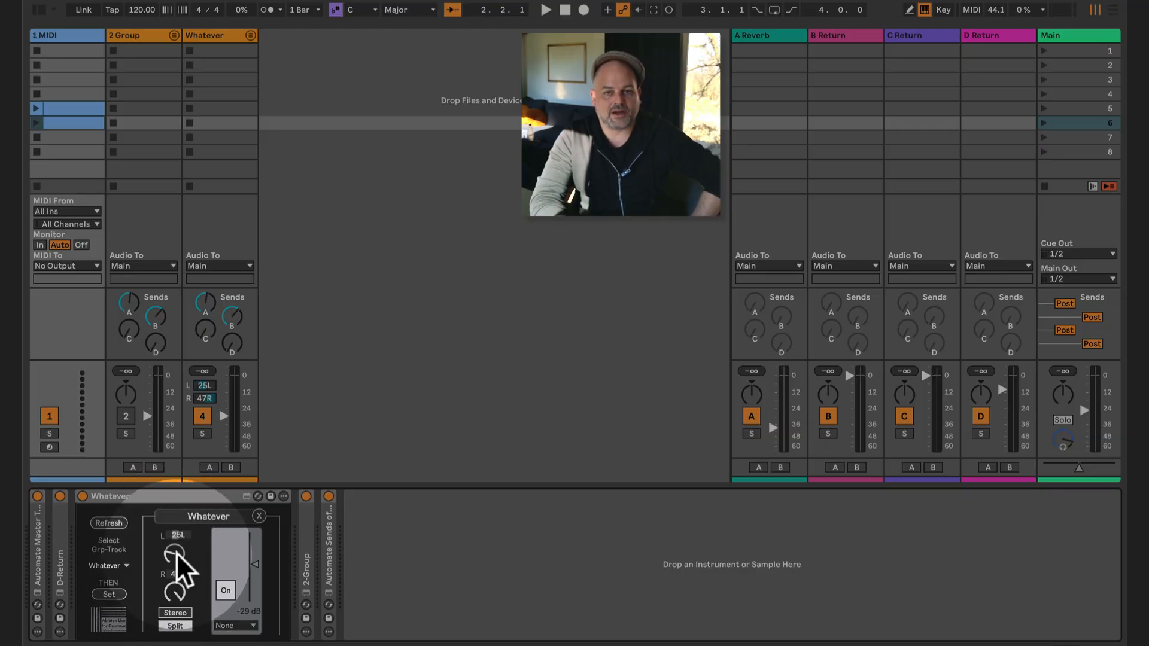
- Try crossfade assignment A for the Whatever group with the Main crossfader, and return the assignment to None
{"action": "left_click", "coordinate": [241, 625]}
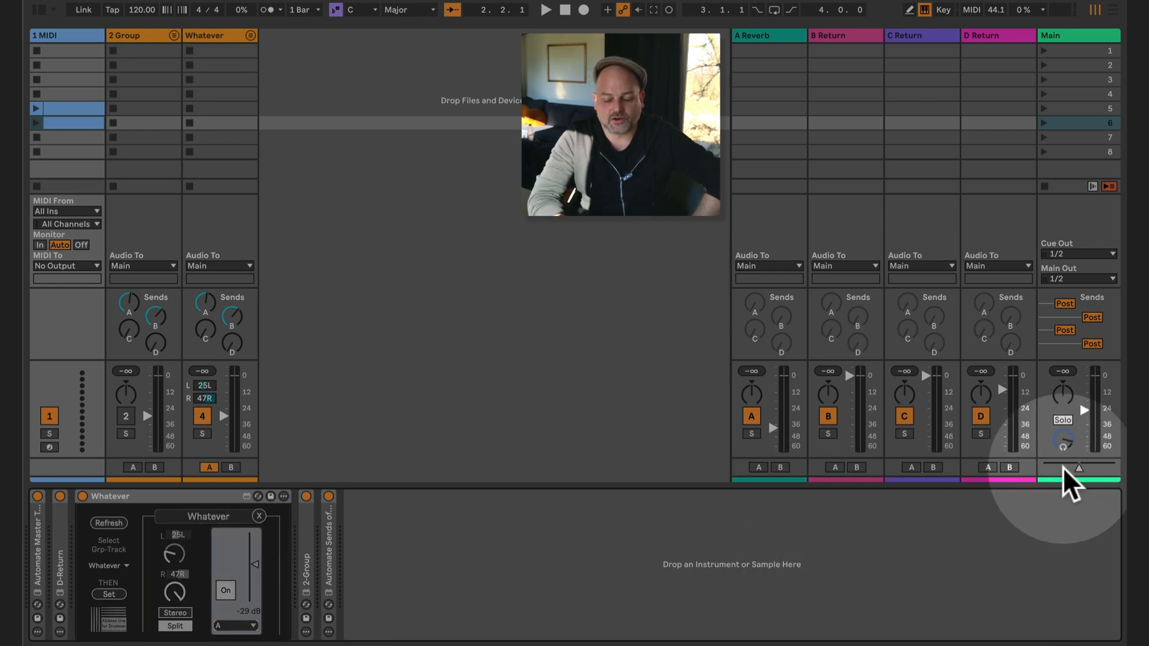
{"action": "left_click_drag", "start_coordinate": [1078, 465], "coordinate": [1046, 466]}
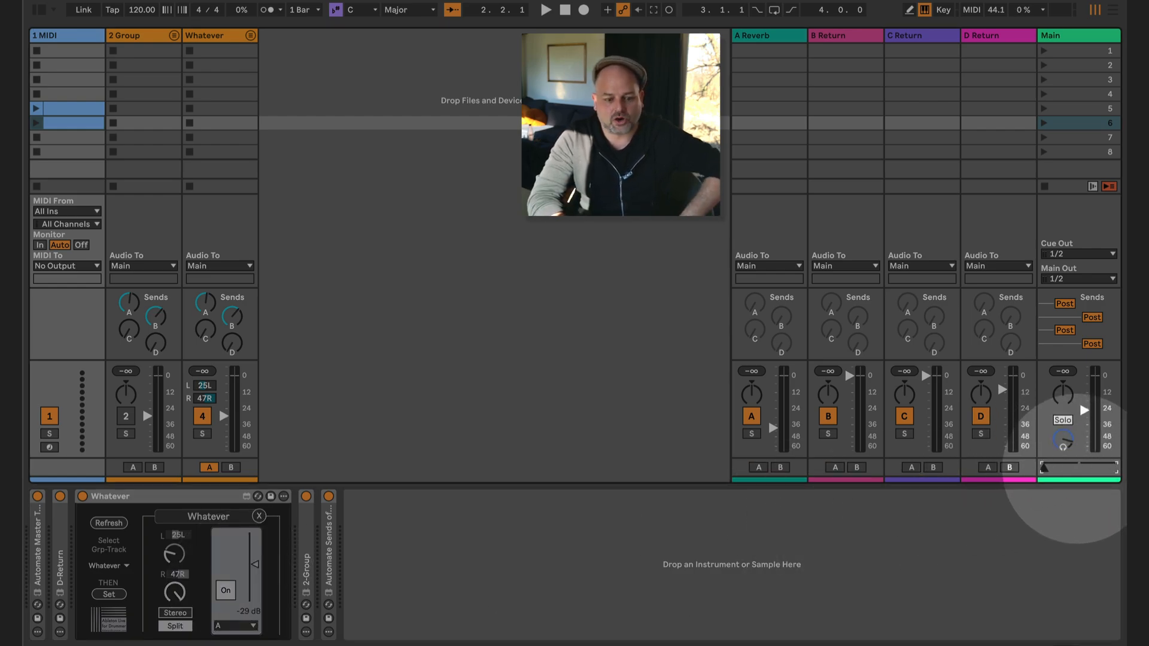
{"action": "left_click_drag", "start_coordinate": [1046, 466], "coordinate": [1113, 466]}
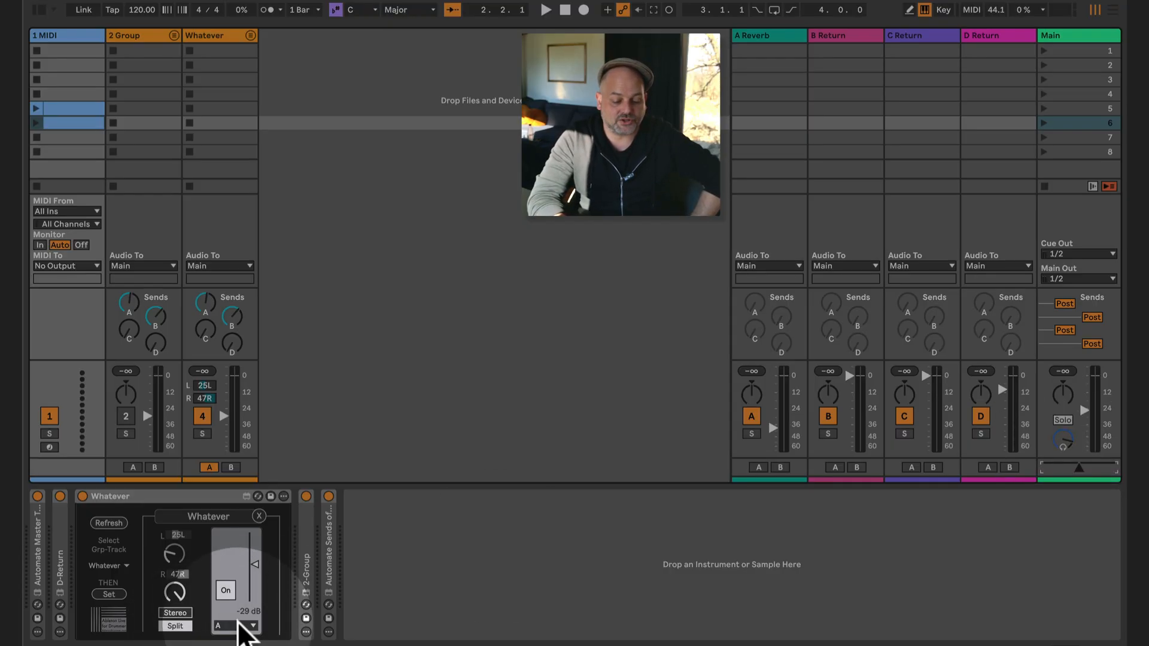
{"action": "left_click", "coordinate": [238, 623]}
{"action": "left_click", "coordinate": [243, 602]}
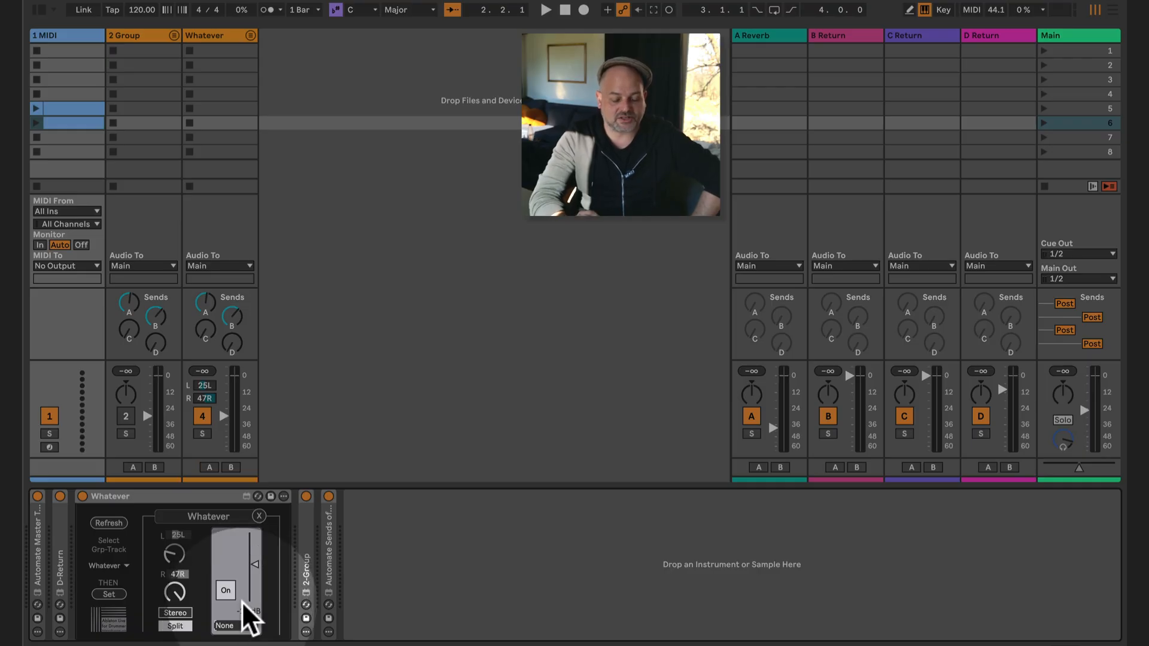
- Unfold the collapsed 2-Group, Automate Sends of Return Tracks 01, Automate Master Track 01 and D-Return devices on the 1 MIDI track and review the whole chain
{"action": "double_click", "coordinate": [307, 549]}
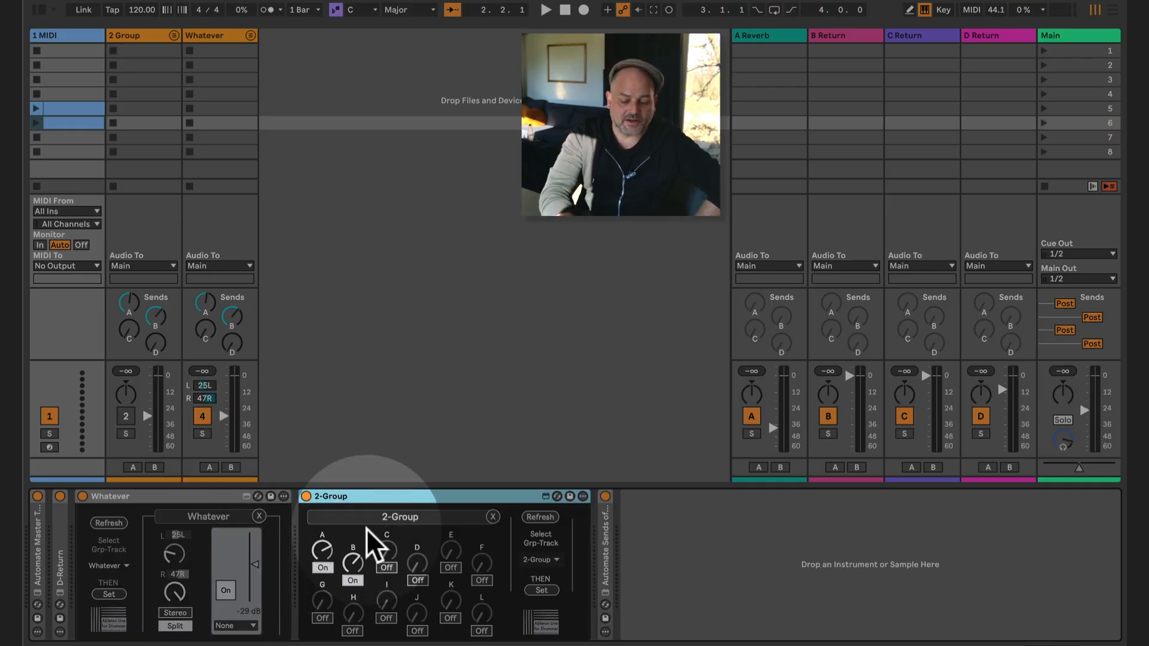
{"action": "double_click", "coordinate": [607, 566]}
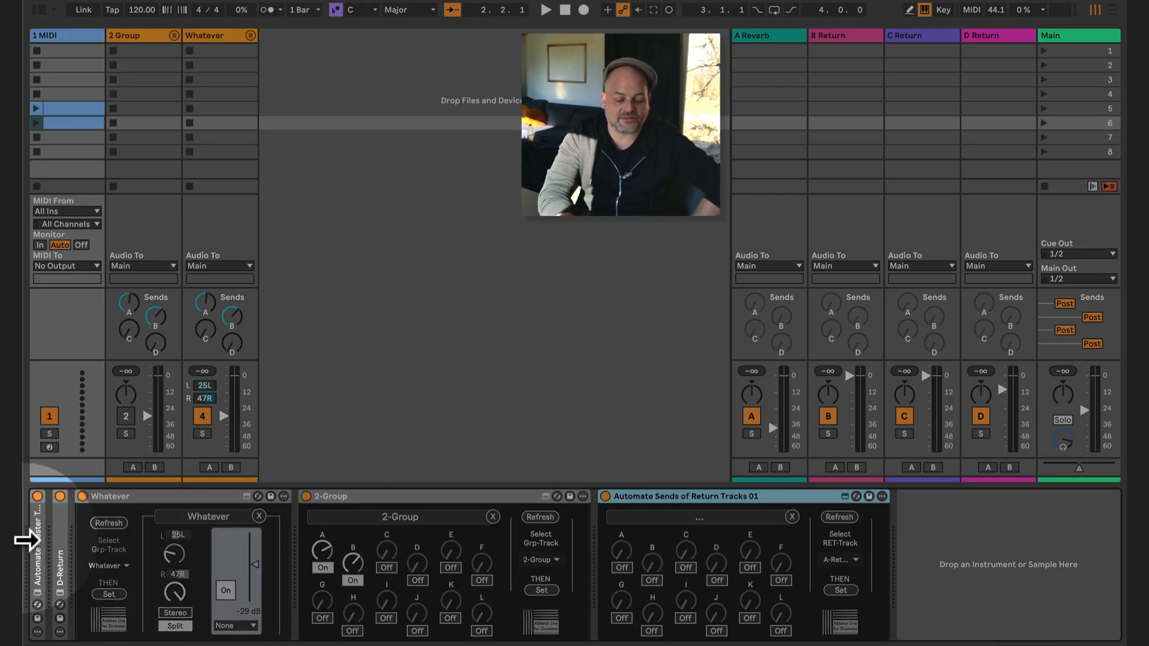
{"action": "double_click", "coordinate": [37, 541]}
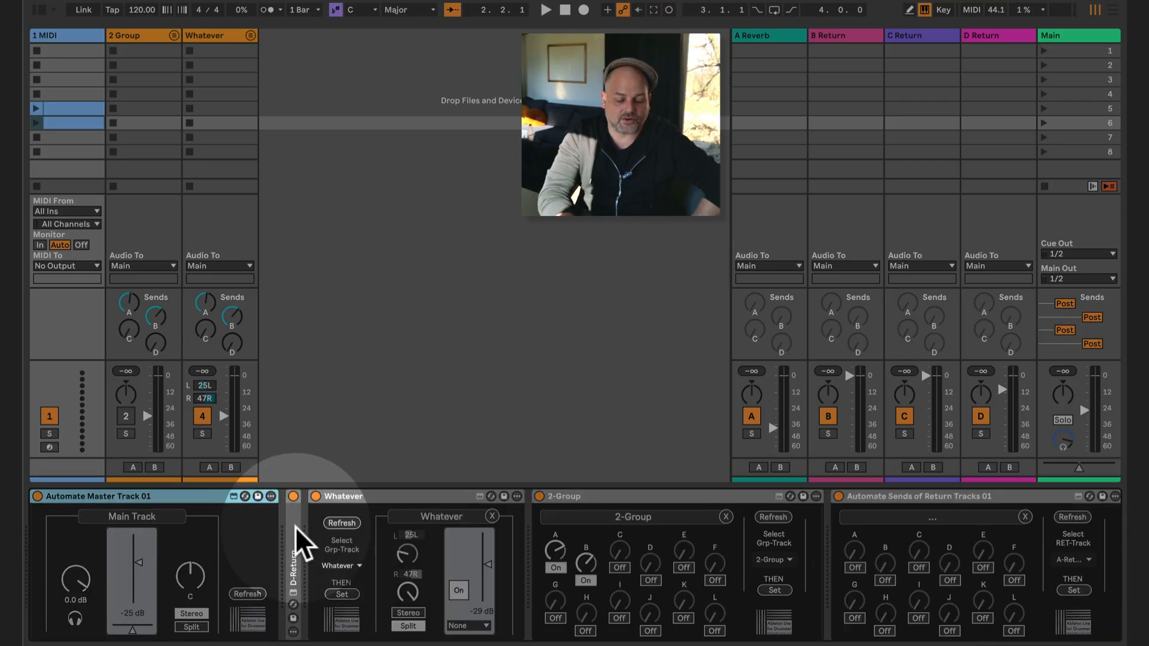
{"action": "double_click", "coordinate": [295, 551]}
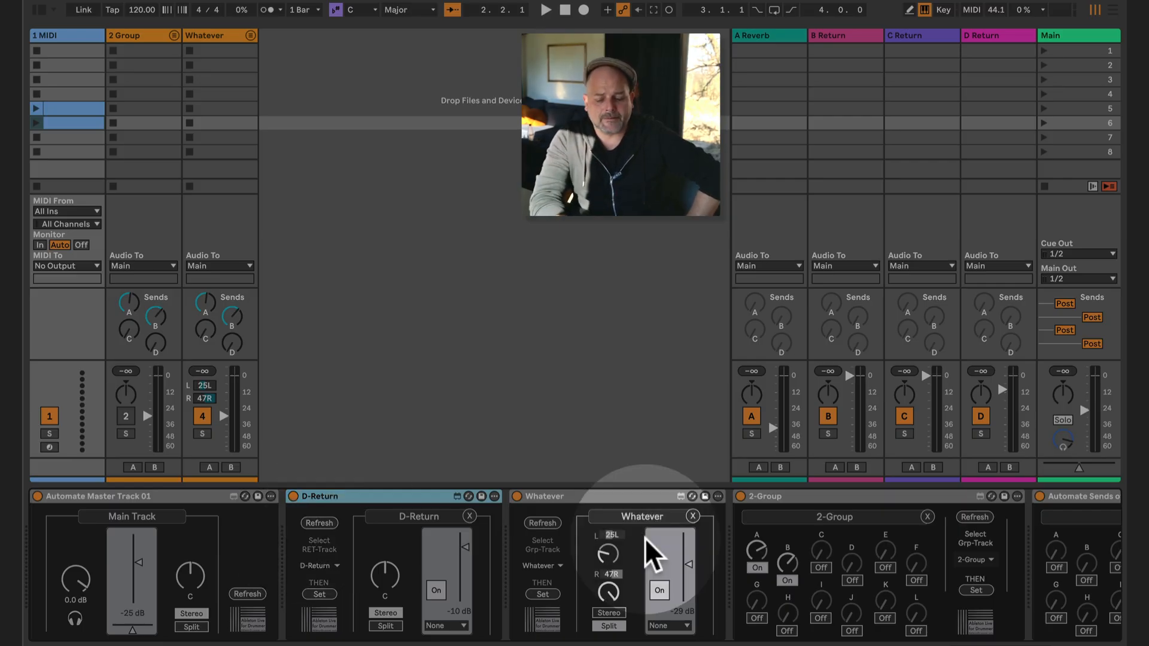
{"action": "scroll", "coordinate": [910, 554], "scroll_direction": "right", "scroll_amount": 5}
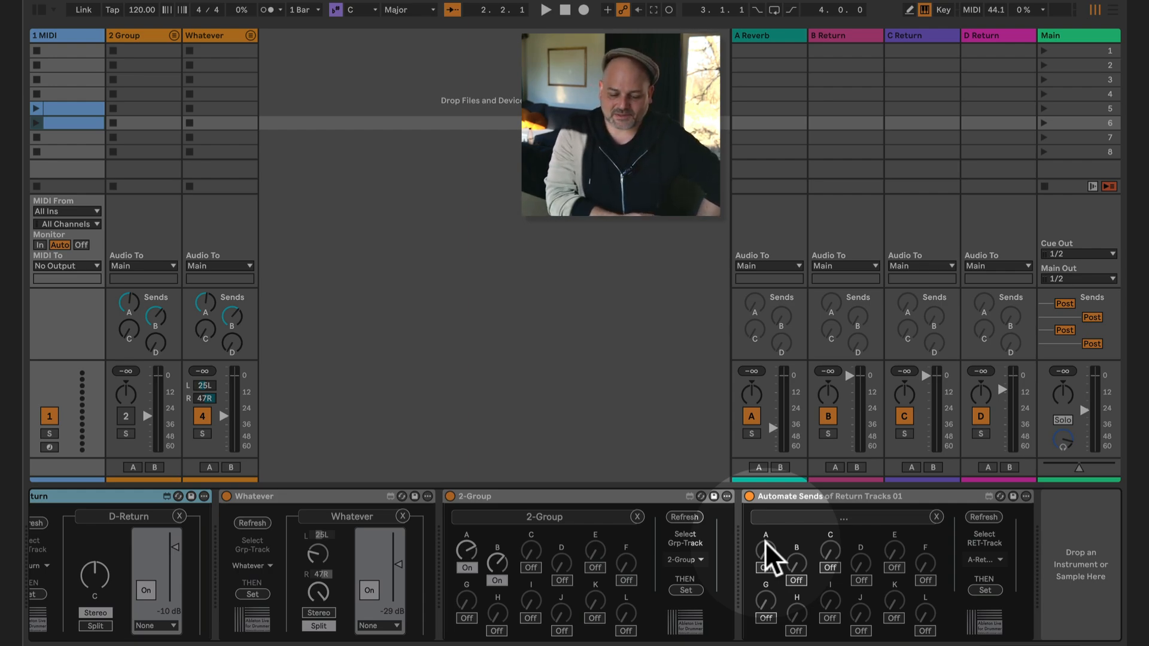
{"action": "scroll", "coordinate": [502, 561], "scroll_direction": "left", "scroll_amount": 5}
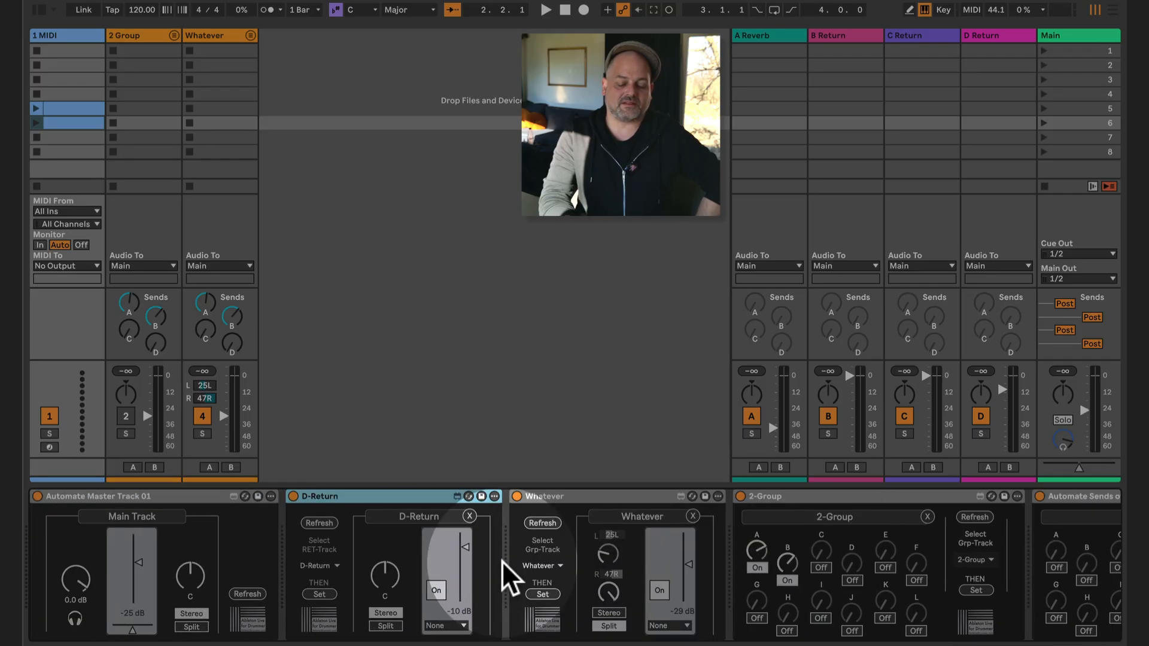